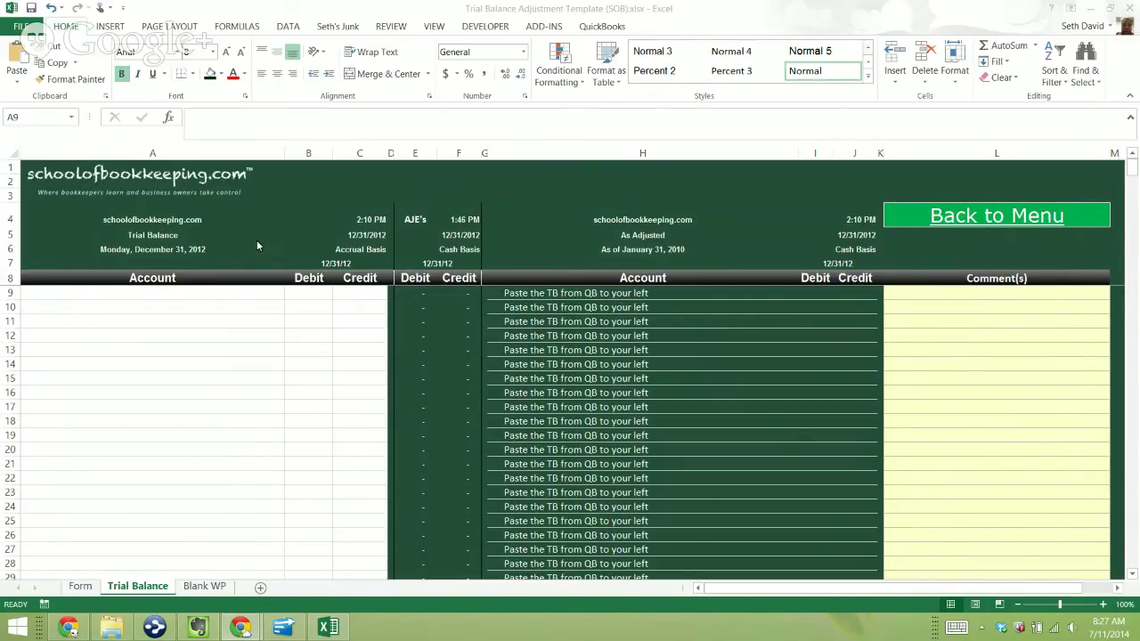
# Step: Enter 50000 as the original debit in B9 and 25000 as the adjusted debit in I9 of the trial balance
pyautogui.press('Right')
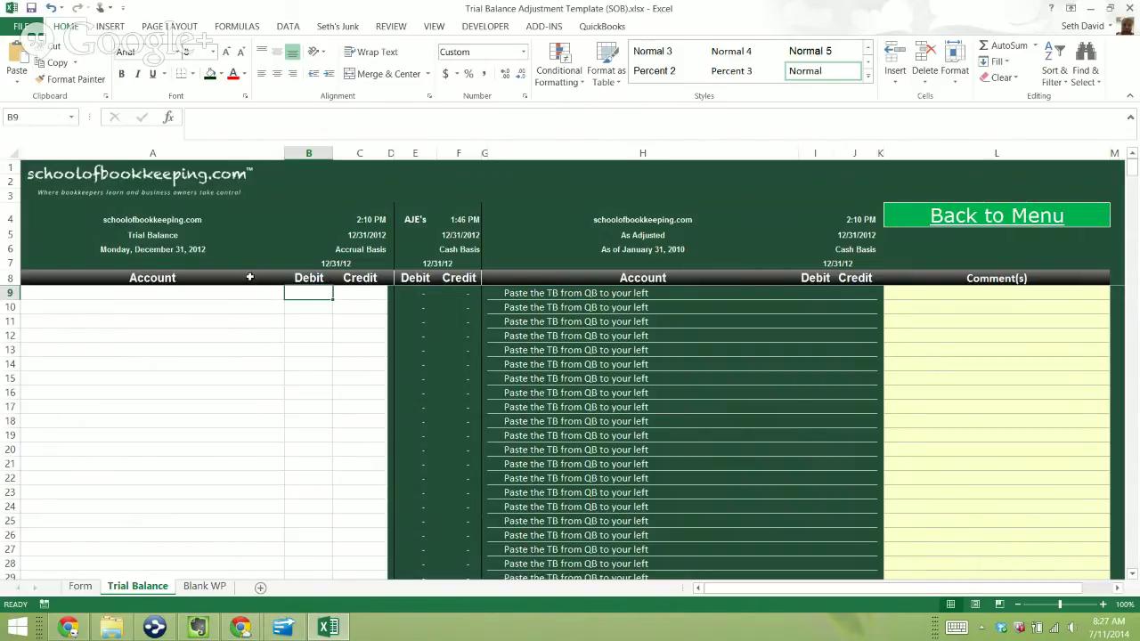
pyautogui.write('50000')
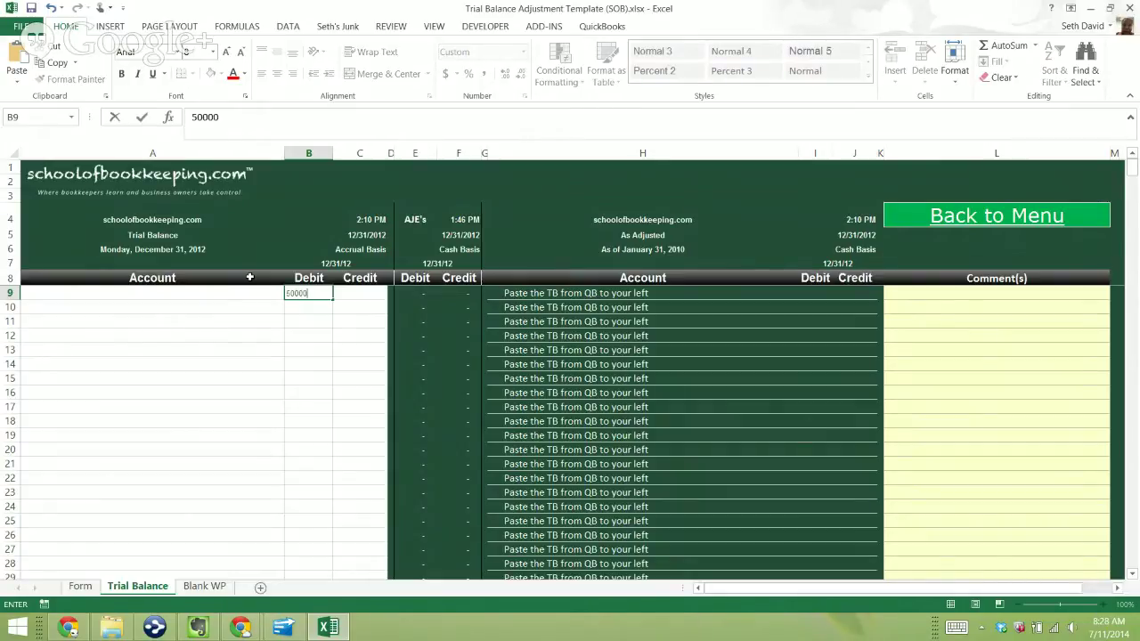
pyautogui.press('Right')
pyautogui.press('Right')
pyautogui.press('Right')
pyautogui.press('Right')
pyautogui.press('Right')
pyautogui.press('Right')
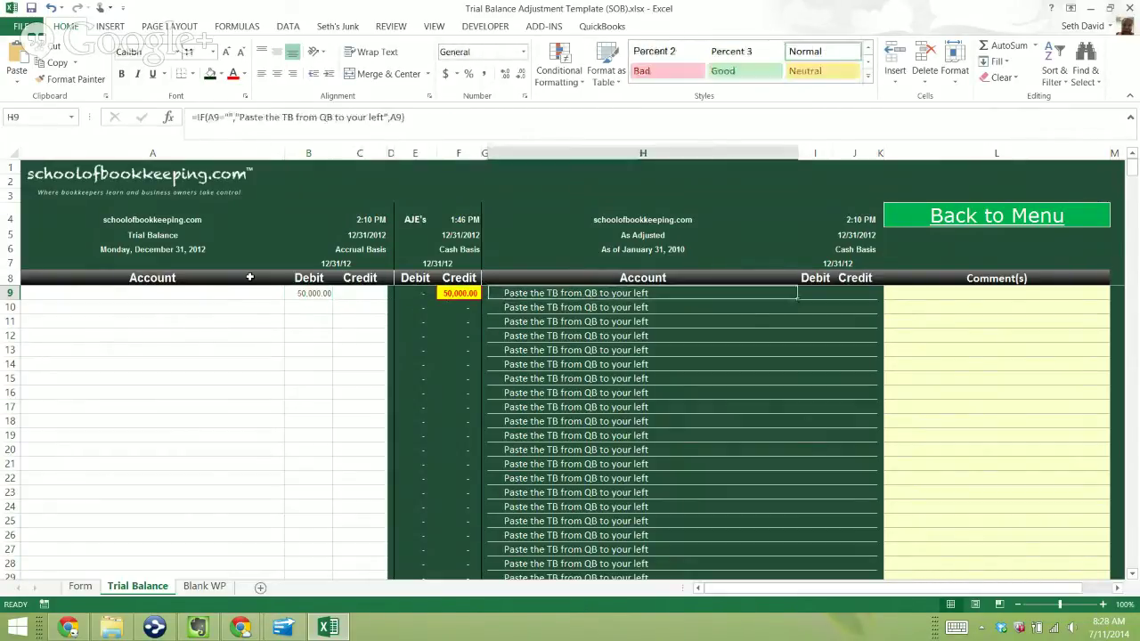
pyautogui.press('Right')
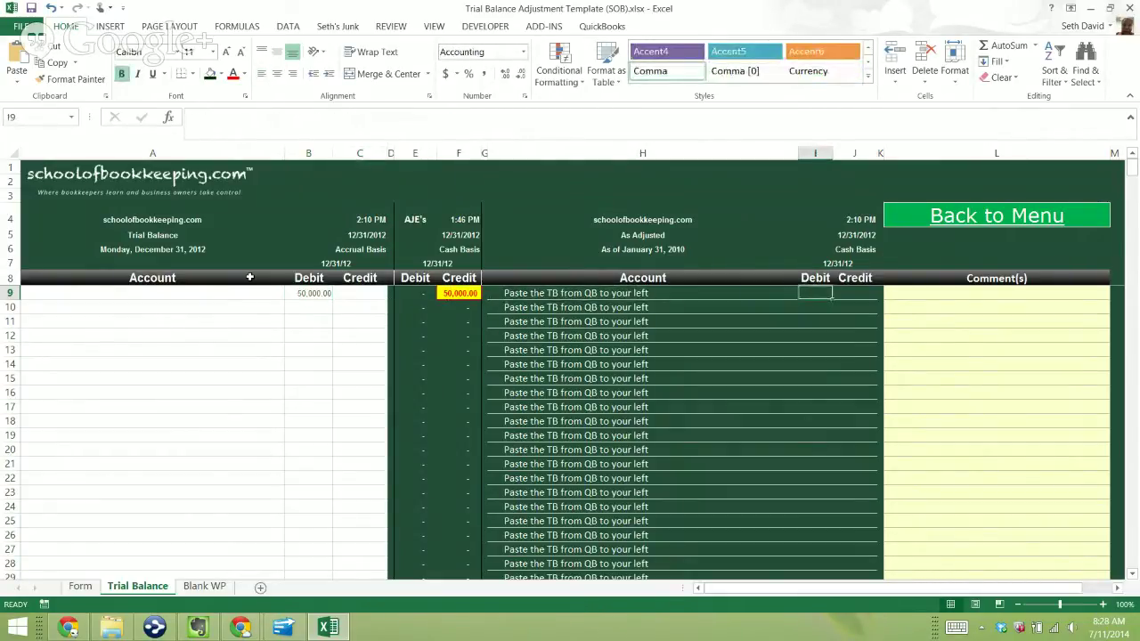
pyautogui.write('25000')
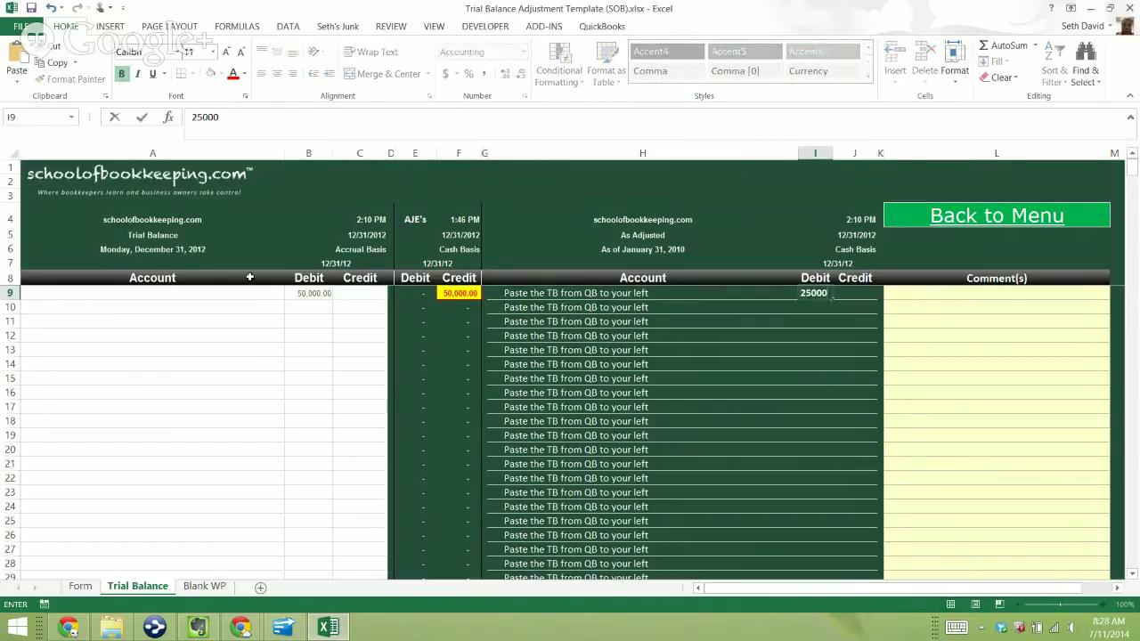
pyautogui.press('Right')
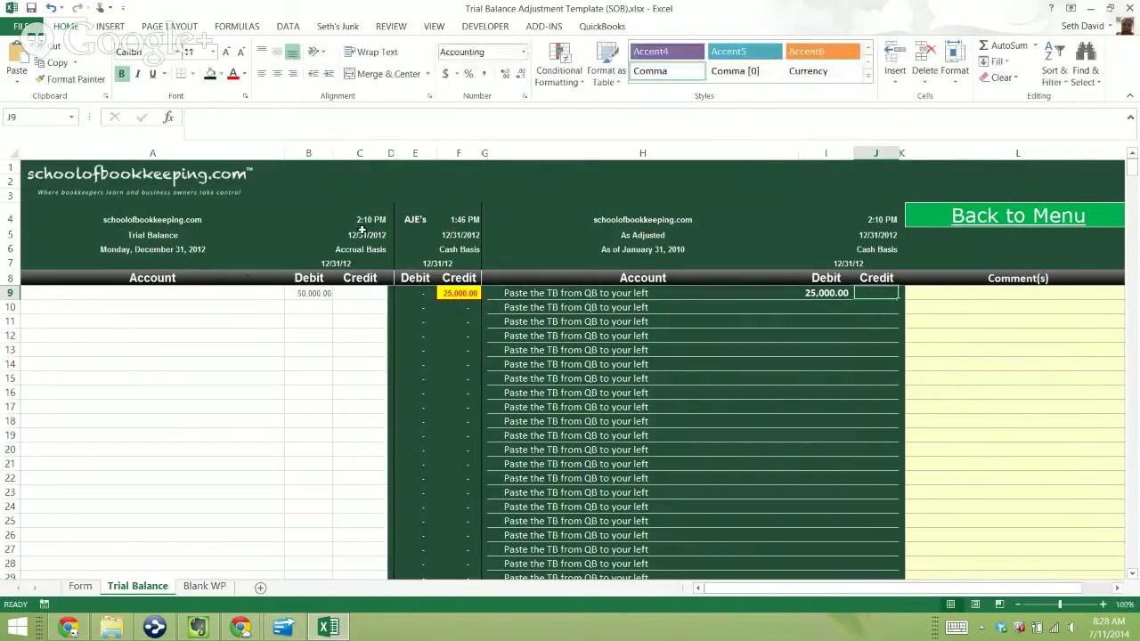
# Step: Examine the formulas in the AJE credit and debit cells F11 and E11
pyautogui.press('Left')
pyautogui.press('Left')
pyautogui.press('Left')
pyautogui.press('Left')
pyautogui.press('Down')
pyautogui.press('Down')
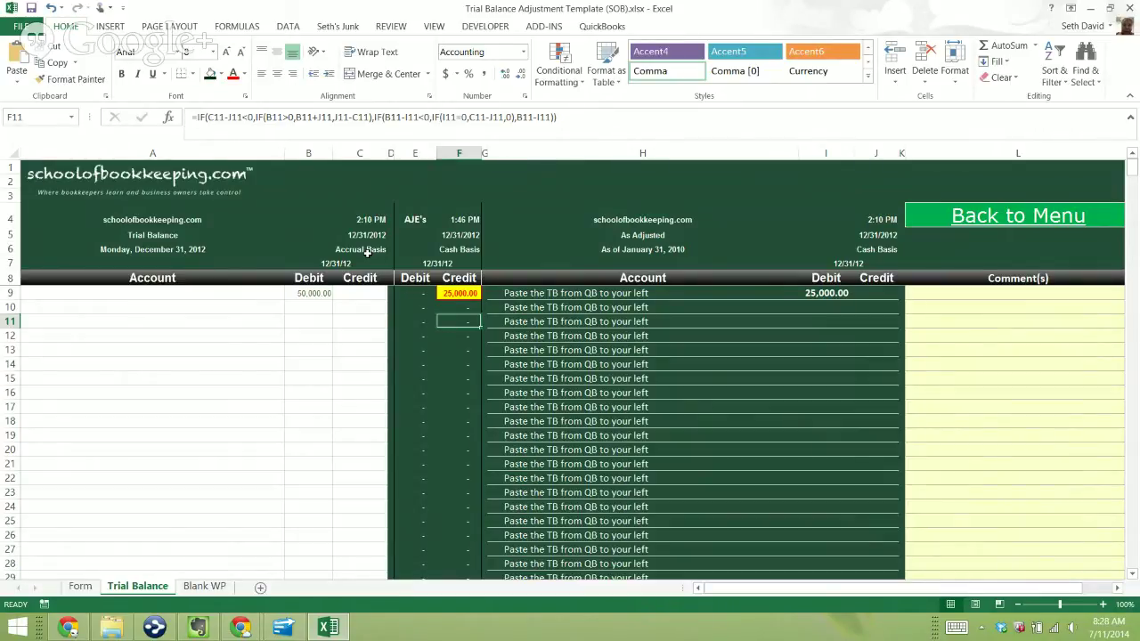
pyautogui.press('Left')
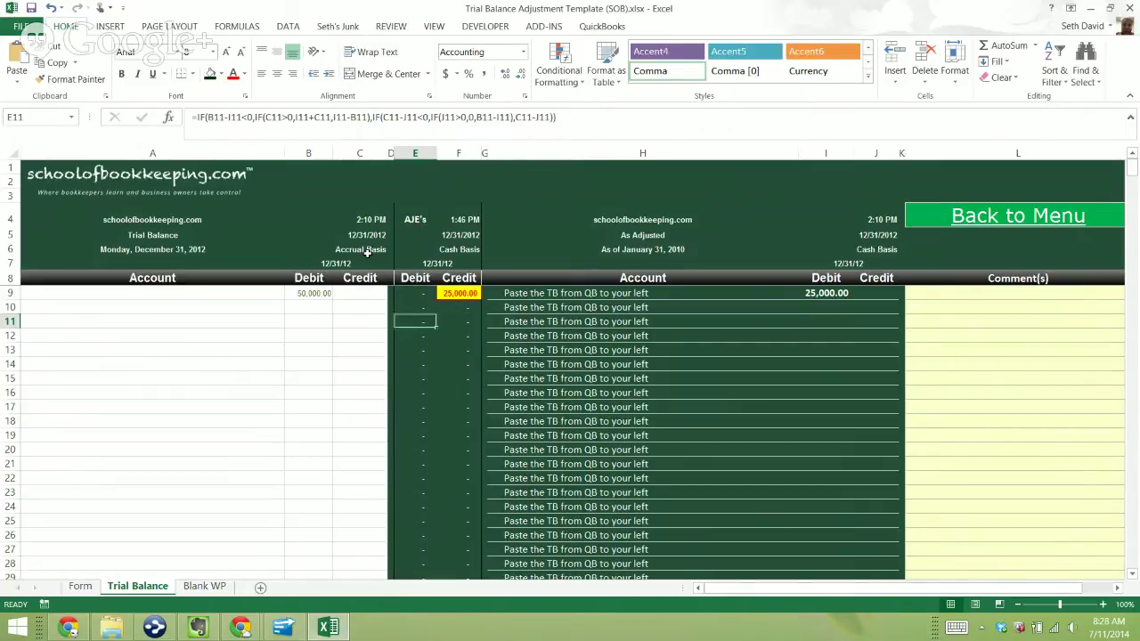
pyautogui.press('Right')
pyautogui.press('Right')
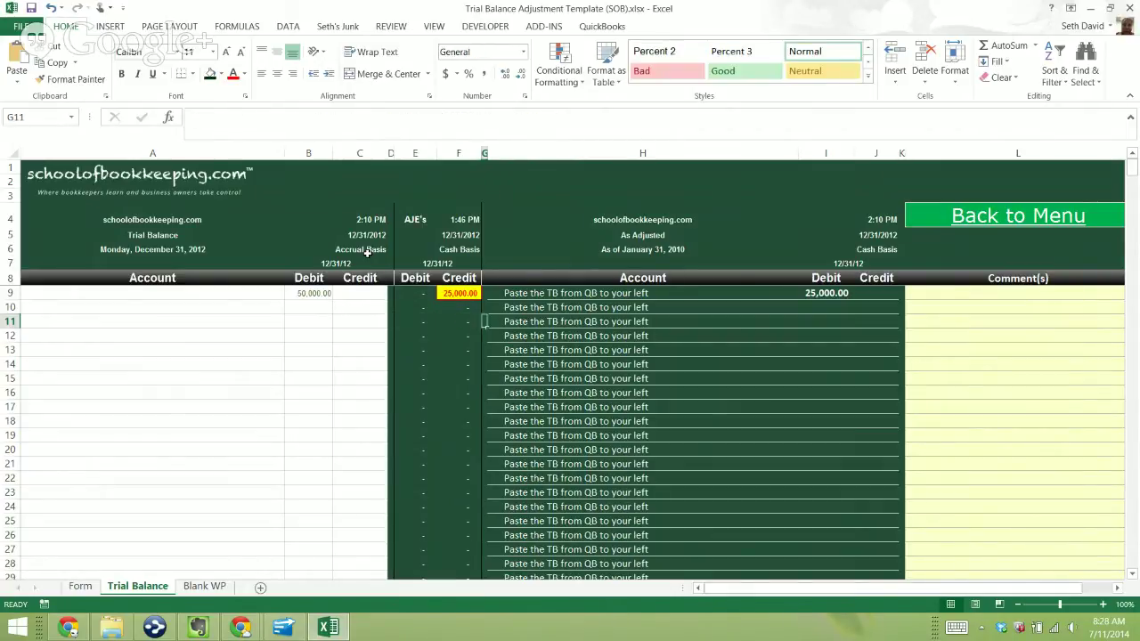
pyautogui.press('Right')
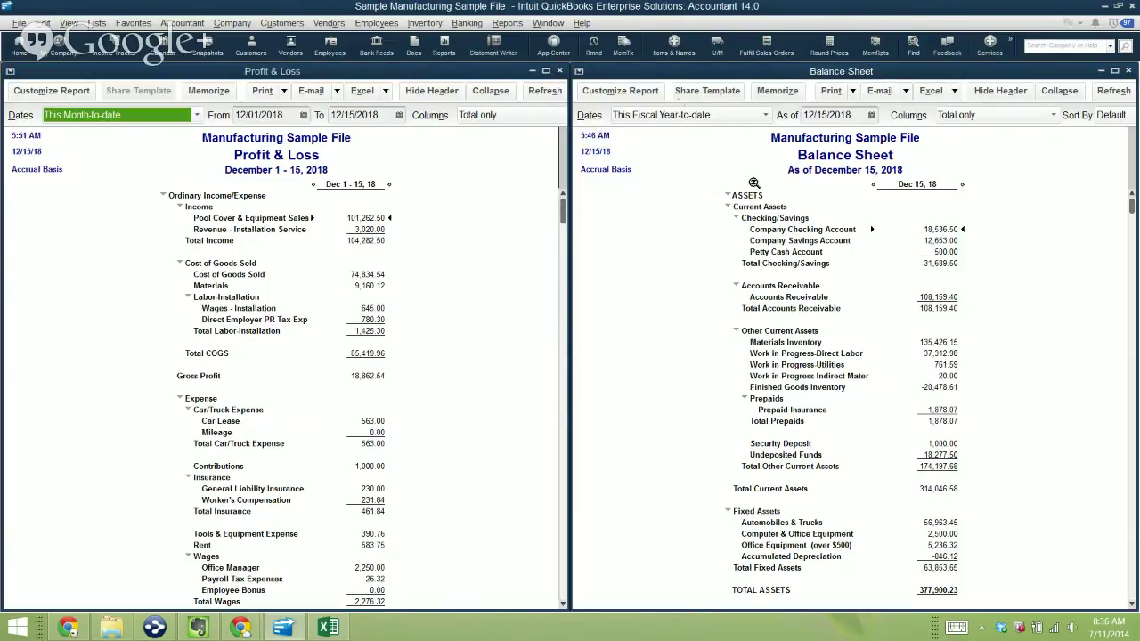
# Step: Switch to QuickBooks, view the bank reconciliation setup for the Company Checking Account, and dismiss it without reconciling
pyautogui.hotkey('alt', 'b')
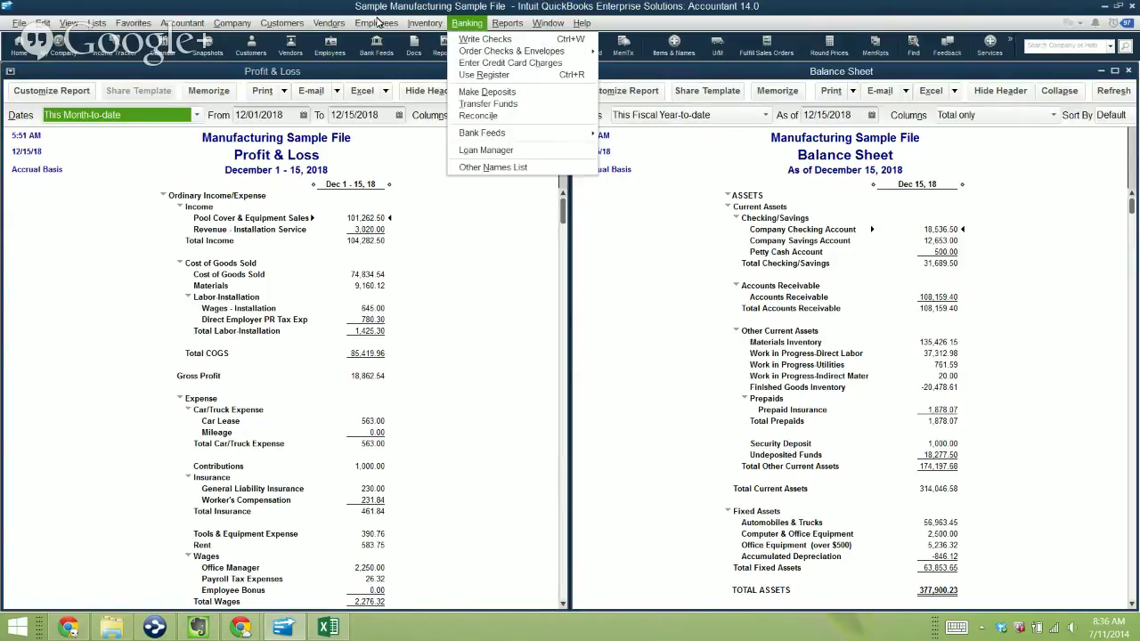
pyautogui.press('Down')
pyautogui.press('Down')
pyautogui.press('Down')
pyautogui.press('Down')
pyautogui.press('Down')
pyautogui.press('Down')
pyautogui.press('Down')
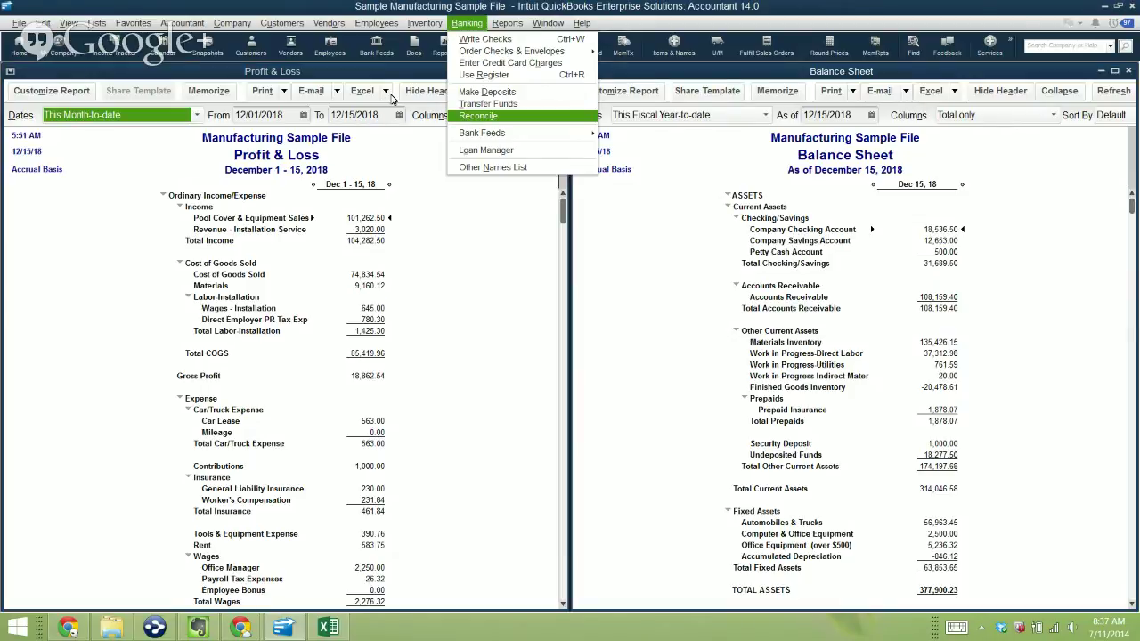
pyautogui.press('Escape')
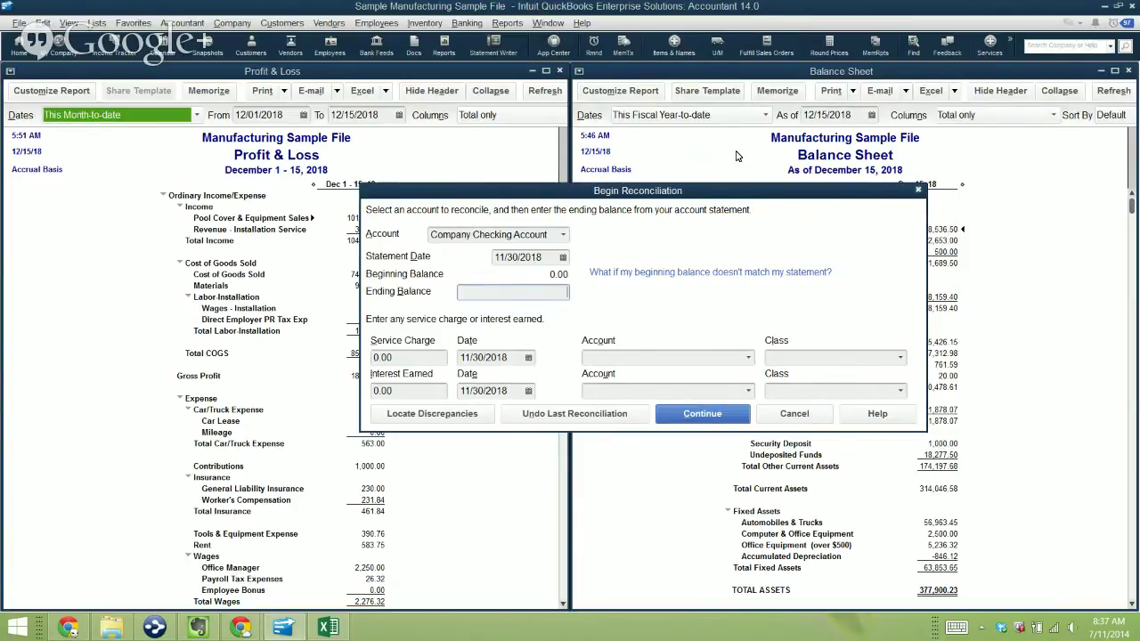
pyautogui.press('Escape')
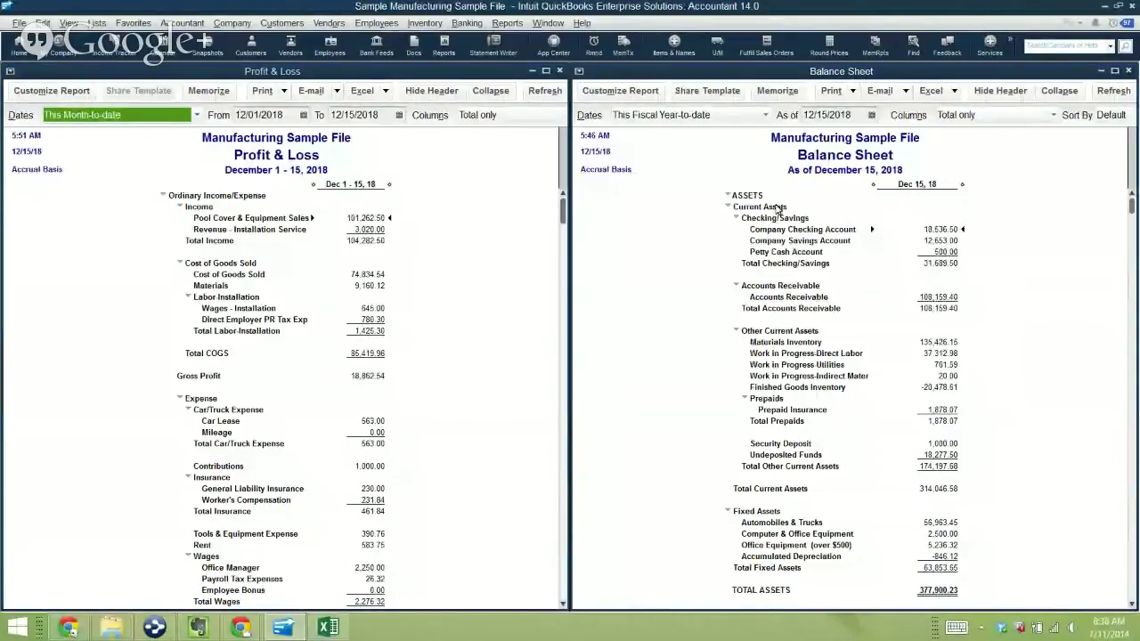
# Step: Select the Petty Cash Account line on the Balance Sheet, and view the Begin Reconciliation options before cancelling
pyautogui.doubleClick(778, 206)
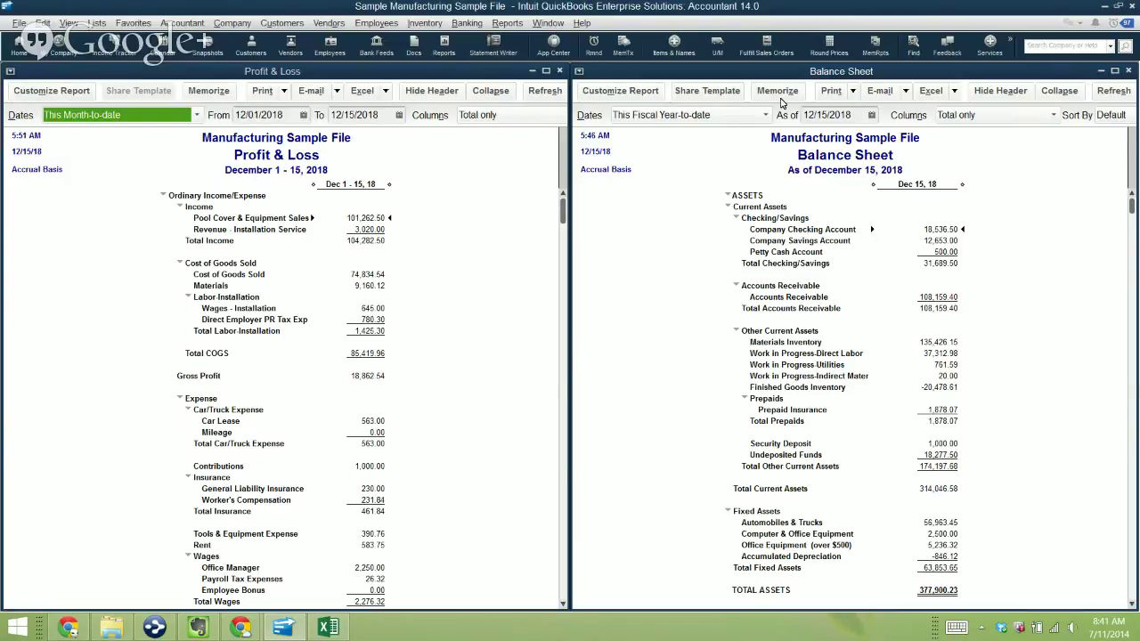
pyautogui.scroll(-2, 746, 189)
pyautogui.hotkey('alt', 'b')
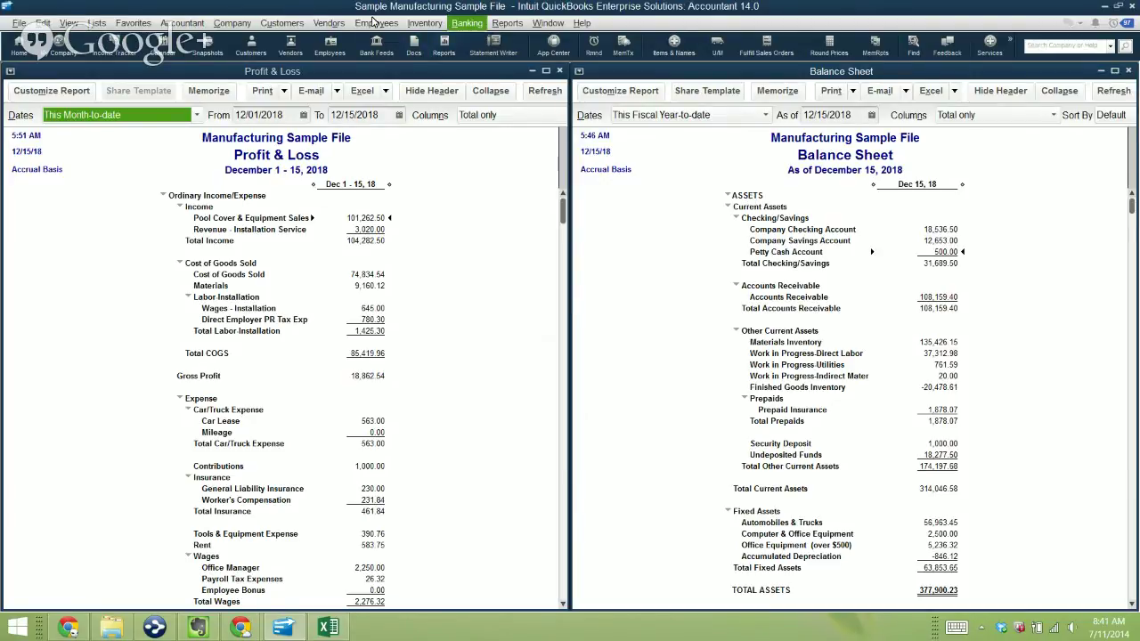
pyautogui.press('Down')
pyautogui.press('Down')
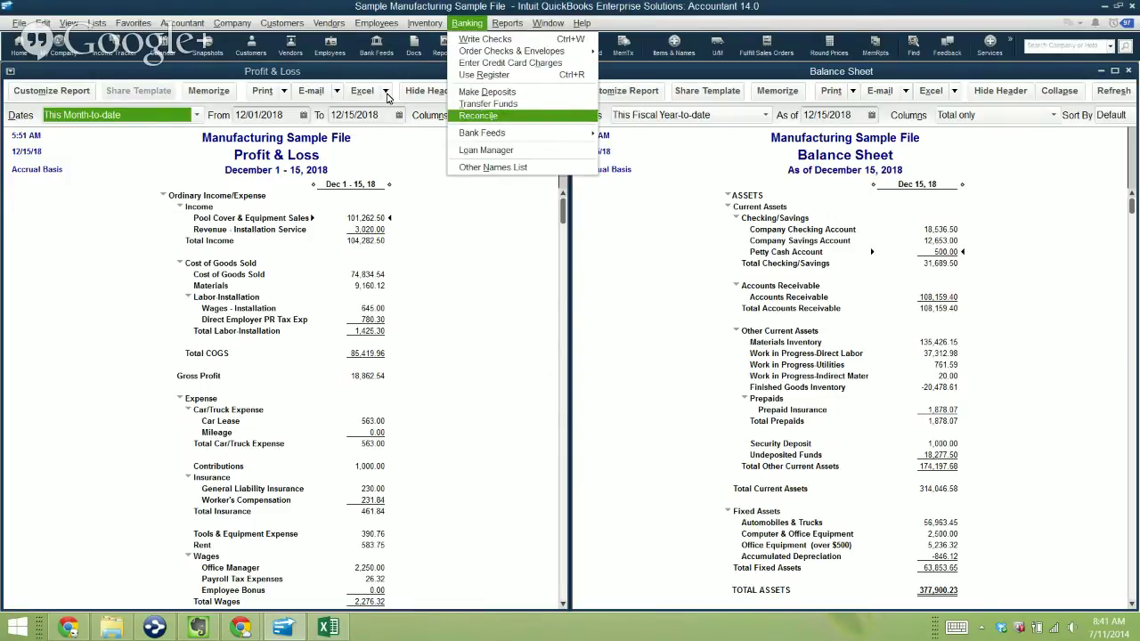
pyautogui.press('Return')
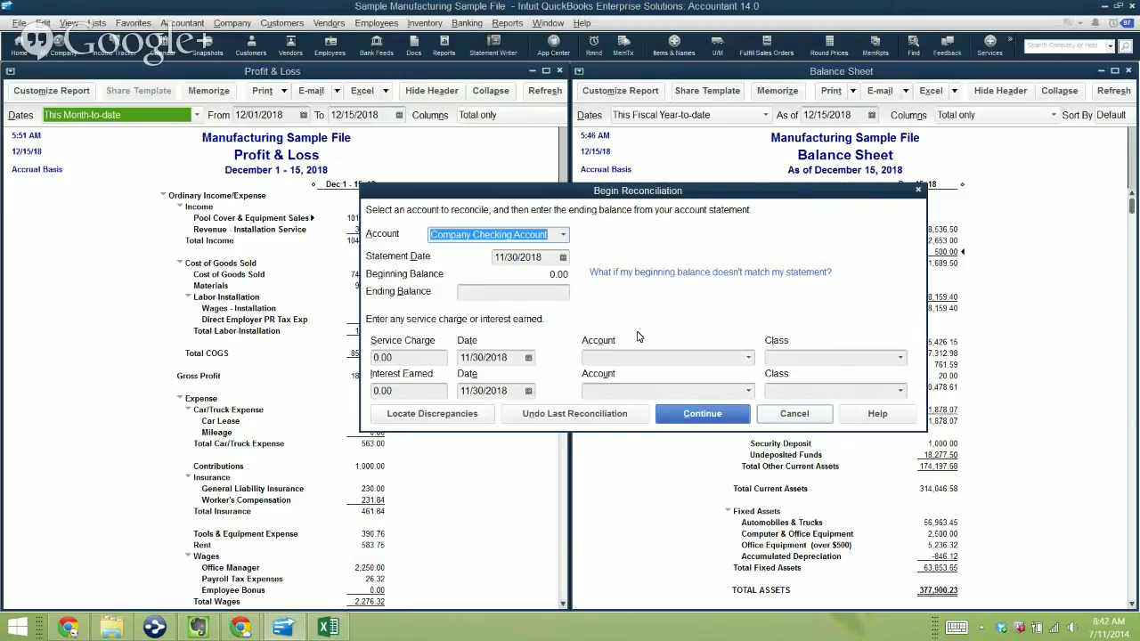
pyautogui.press('Escape')
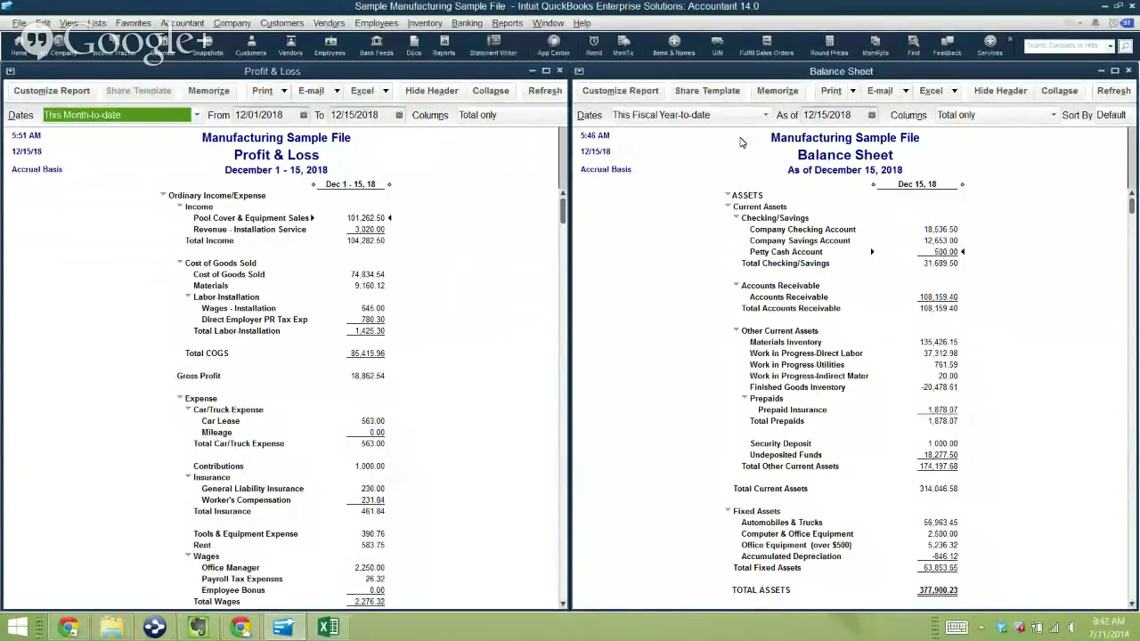
# Step: Start a reconciliation, check the setup for the Company Savings Account and the Petty Cash Account, and cancel it
pyautogui.press('Up')
pyautogui.press('Up')
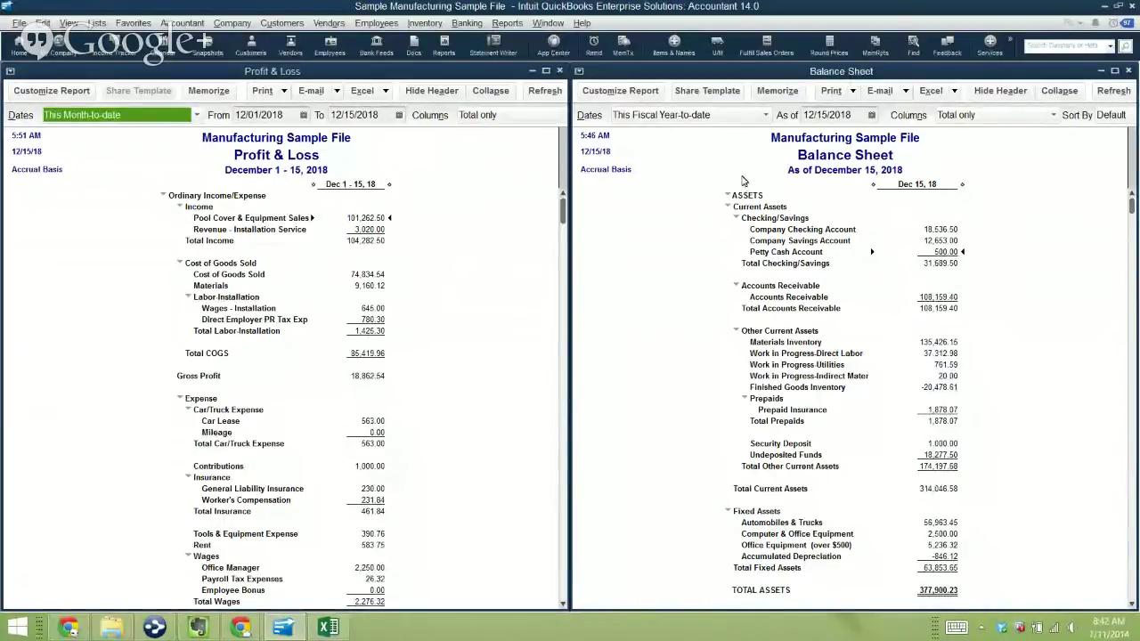
pyautogui.press('Down')
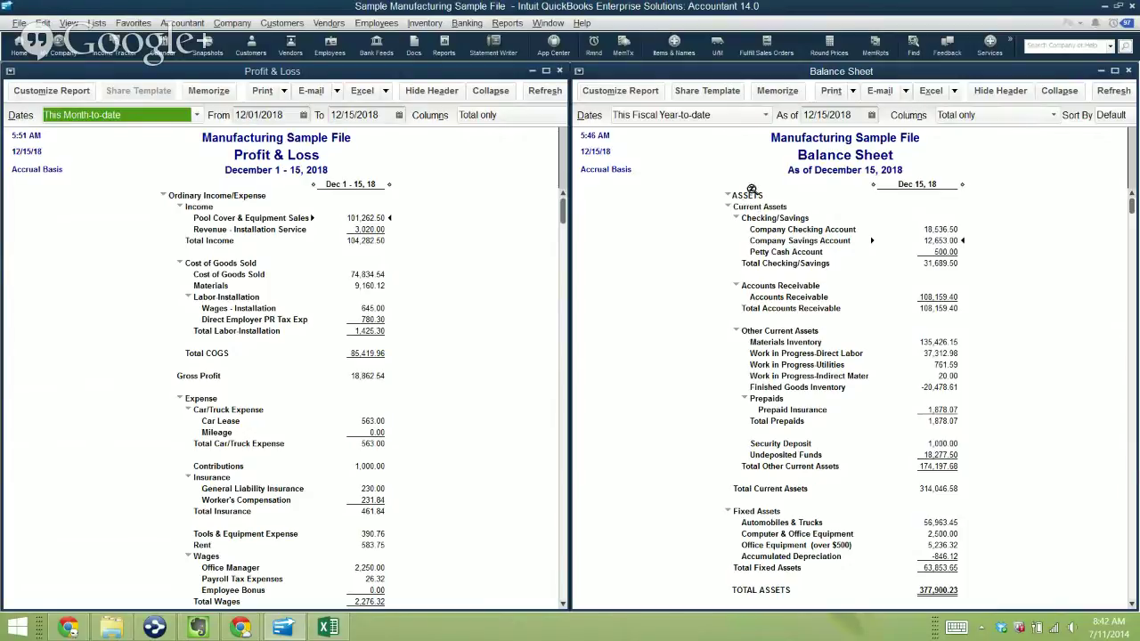
pyautogui.press('Up')
pyautogui.click(467, 19)
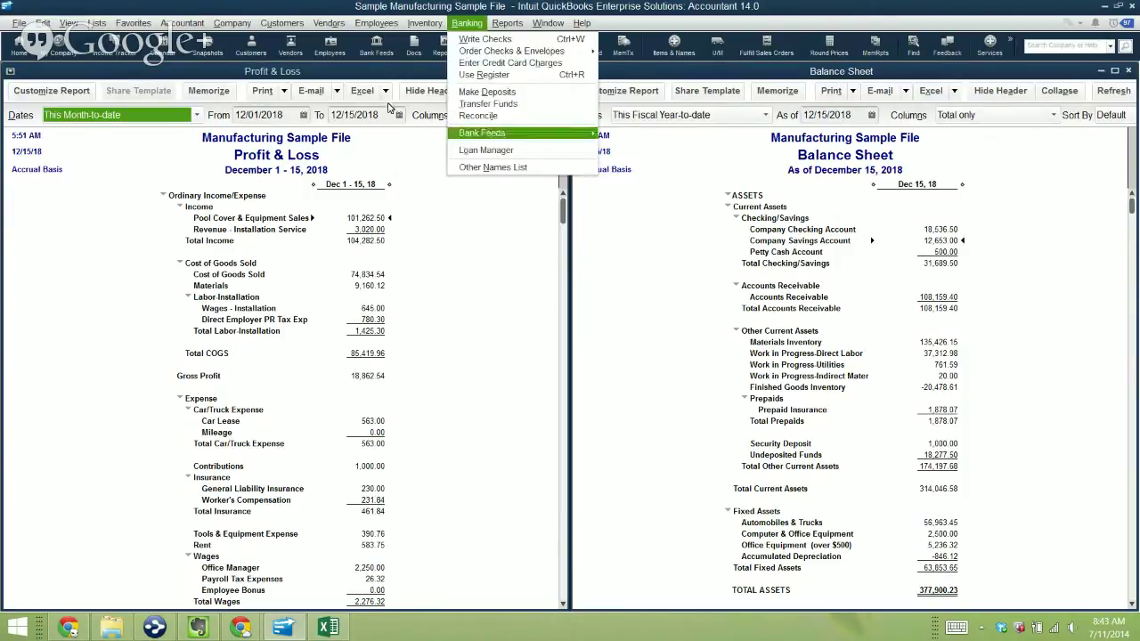
pyautogui.click(478, 116)
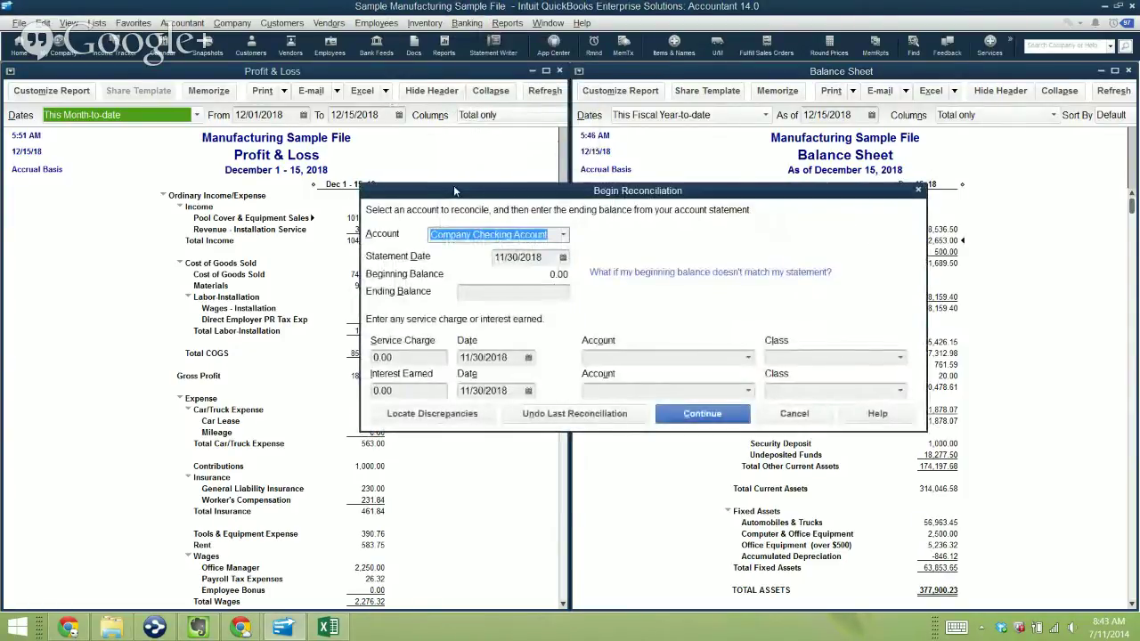
pyautogui.press('Down')
pyautogui.press('Return')
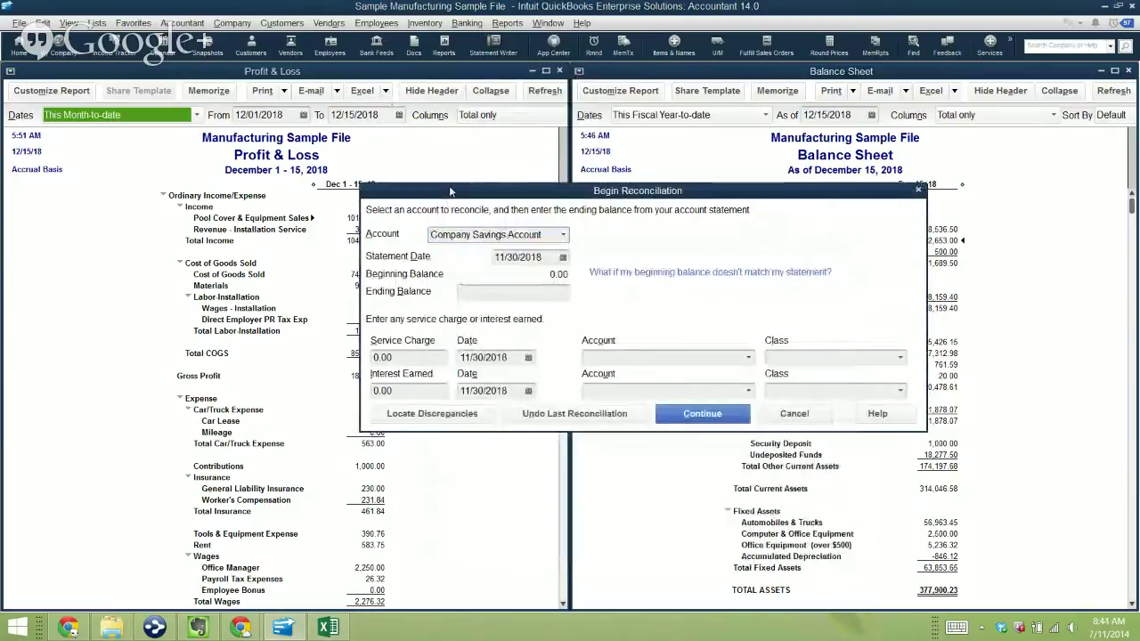
pyautogui.click(445, 234)
pyautogui.click(475, 285)
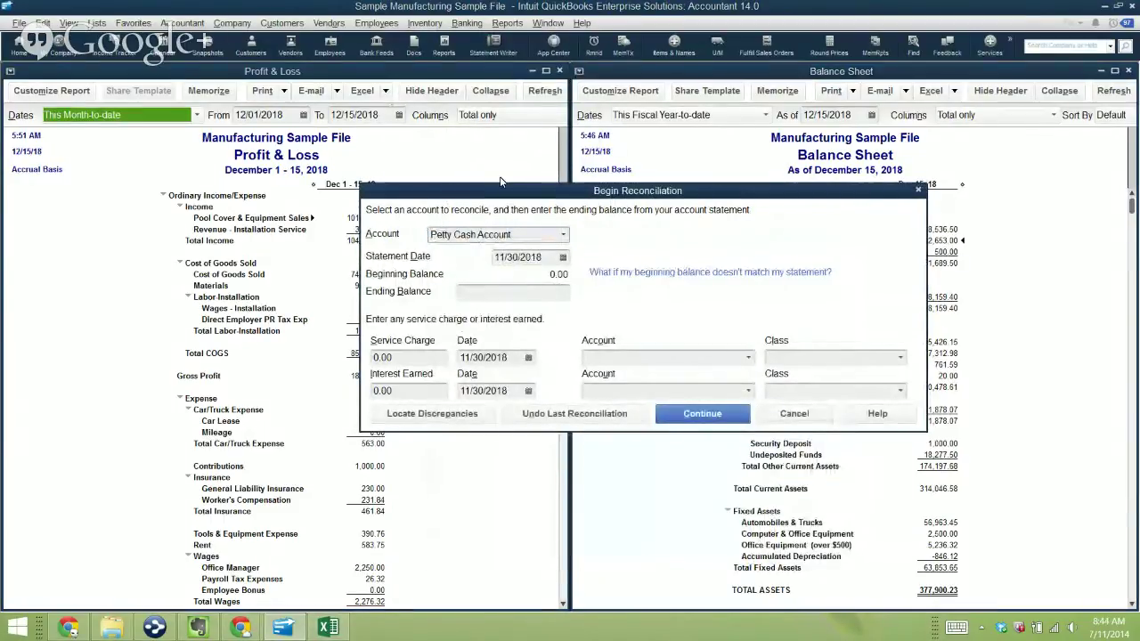
pyautogui.press('Escape')
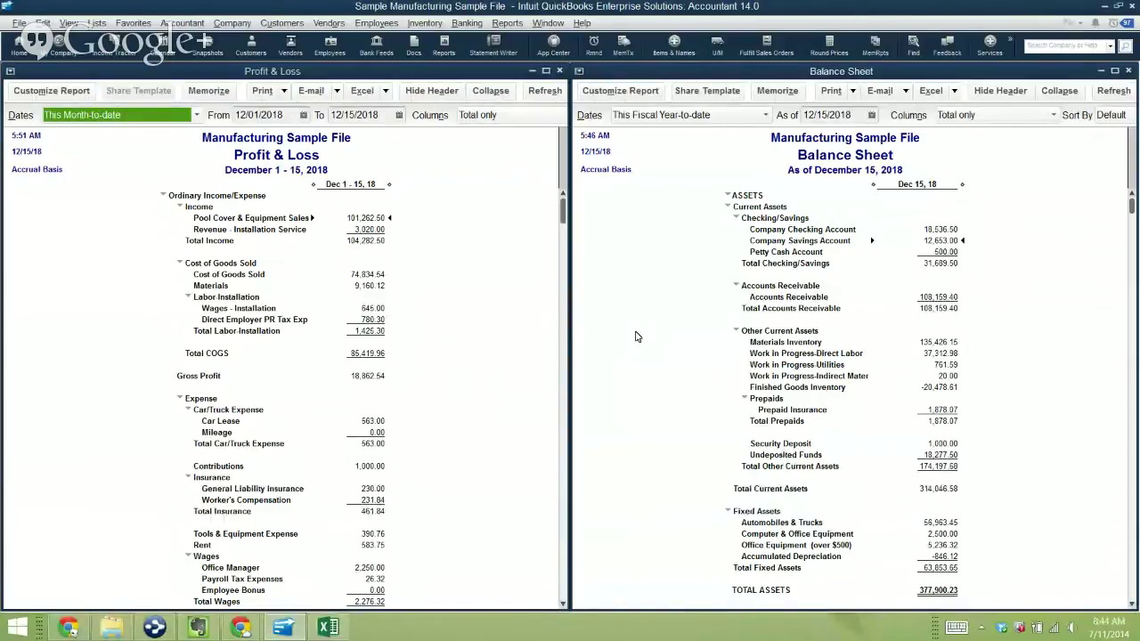
# Step: Select the Accounts Receivable line on the Balance Sheet and open the A/R Aging Summary report
pyautogui.press('Down')
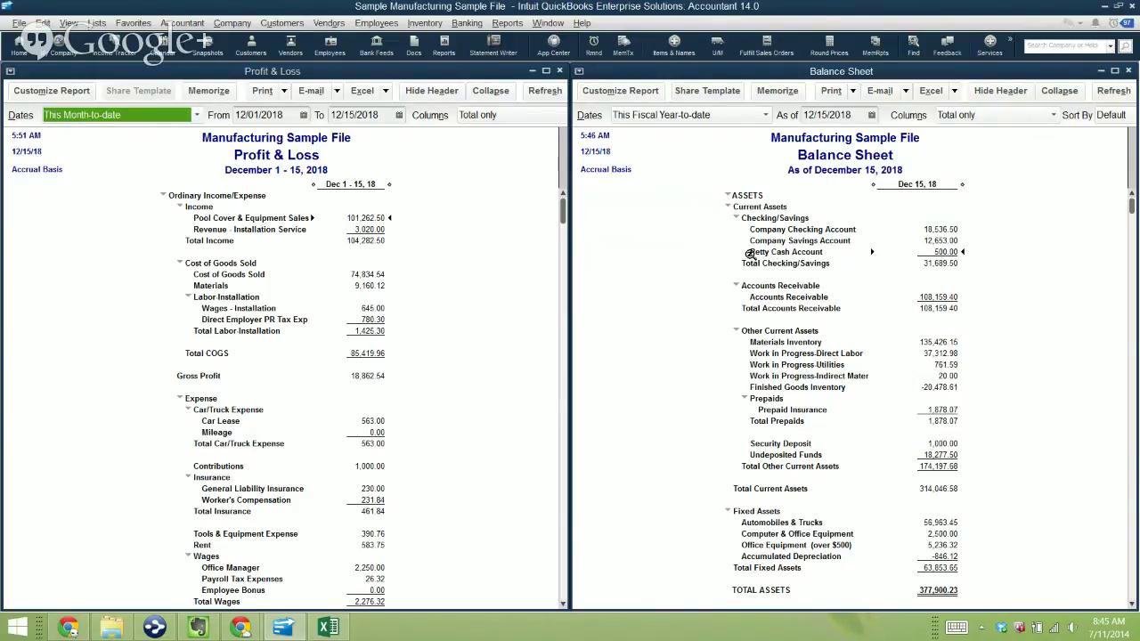
pyautogui.press('Down')
pyautogui.hotkey('alt', 'r')
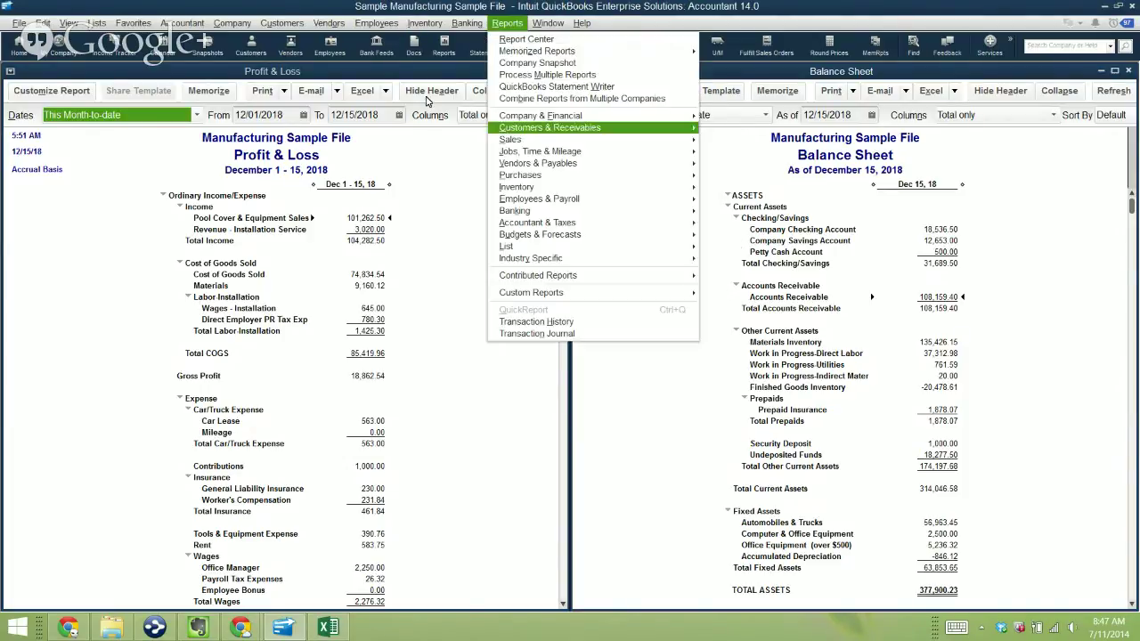
pyautogui.press('Down')
pyautogui.press('Up')
pyautogui.press('Right')
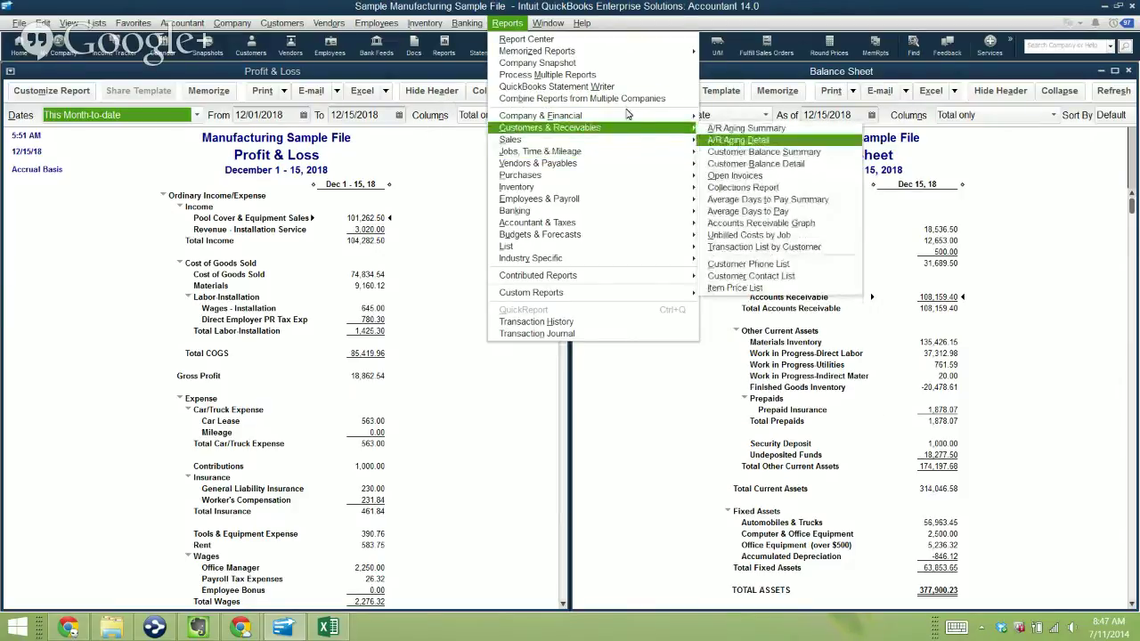
pyautogui.press('Down')
pyautogui.press('Down')
pyautogui.press('Down')
pyautogui.press('Up')
pyautogui.press('Up')
pyautogui.press('Up')
pyautogui.press('Return')
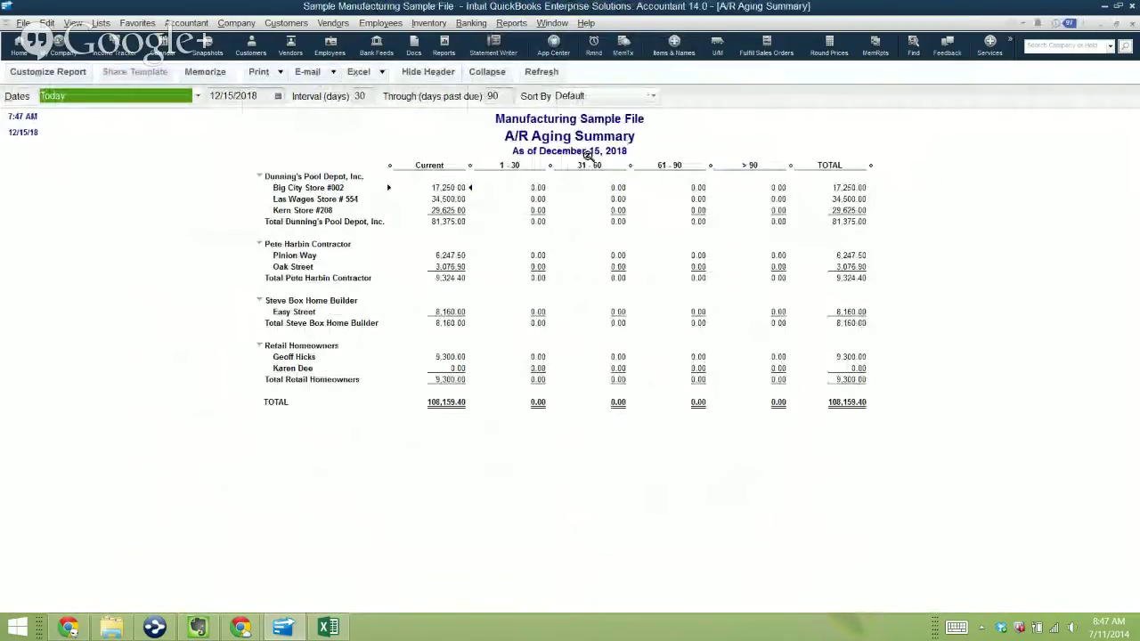
# Step: Compare the A/R Aging Summary with the Balance Sheet by restoring it to a floating window, and maximize it again
pyautogui.click(625, 152)
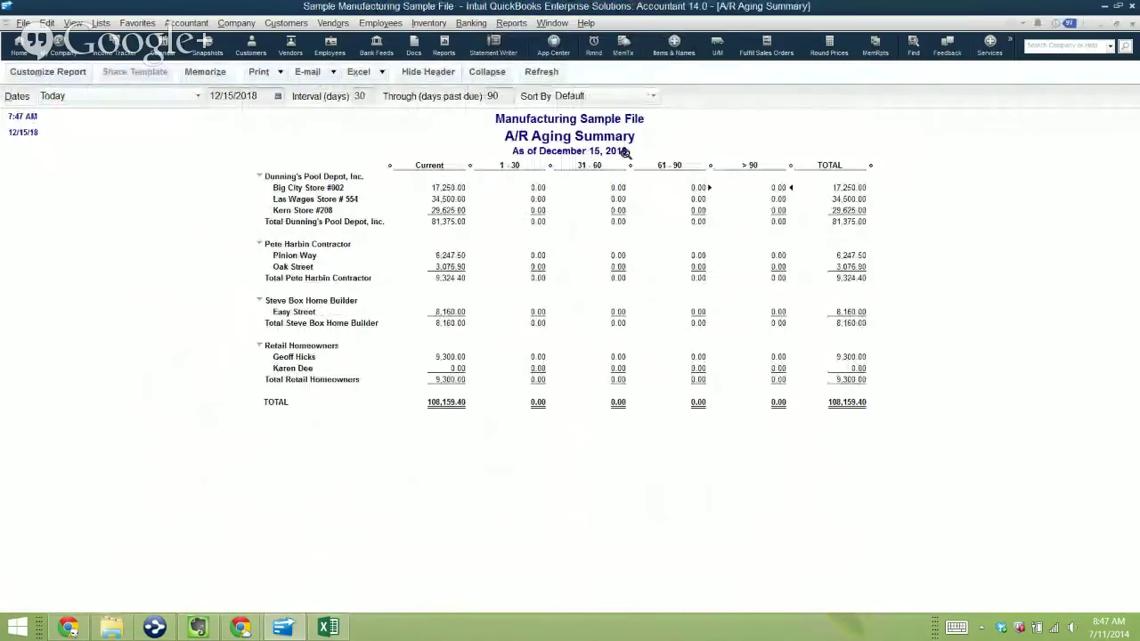
pyautogui.click(624, 287)
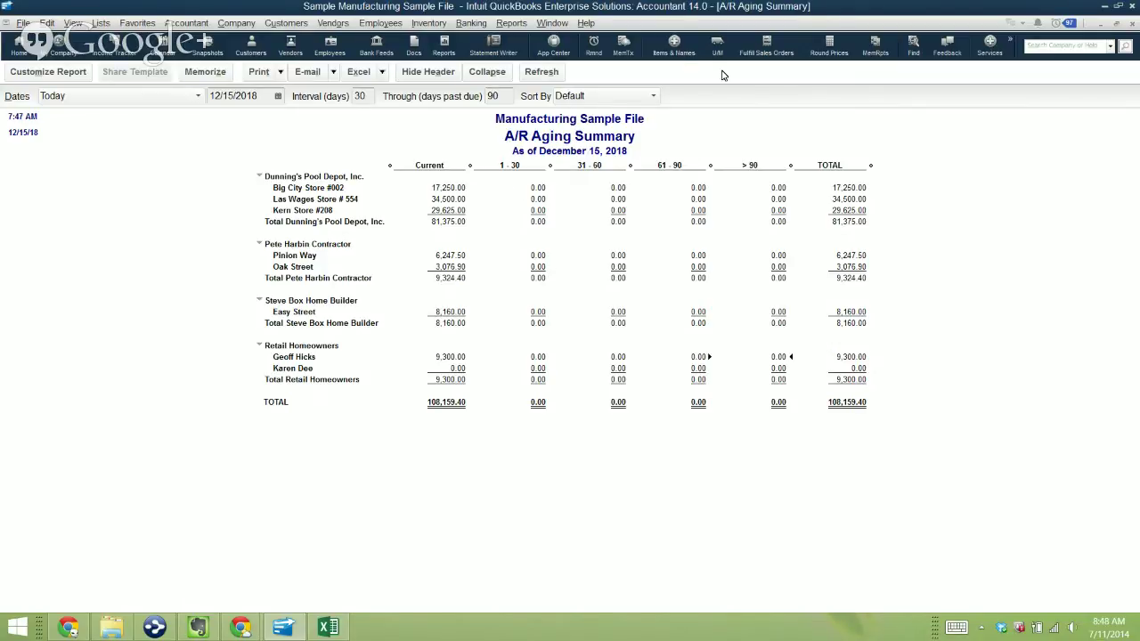
pyautogui.click(1117, 23)
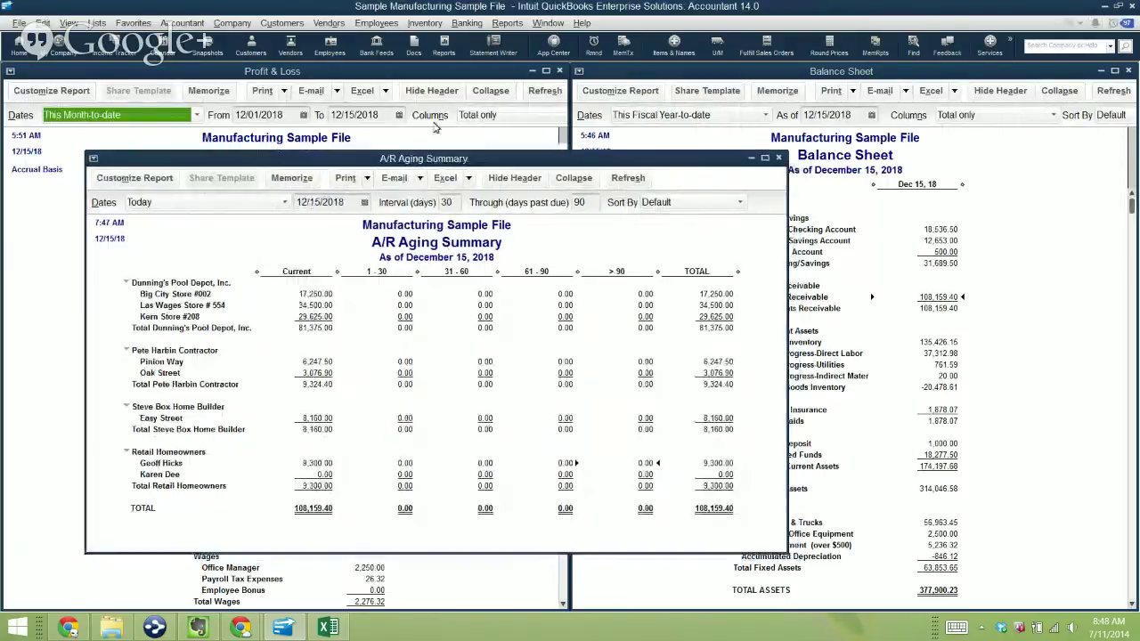
pyautogui.moveTo(455, 167); pyautogui.dragTo(443, 160)
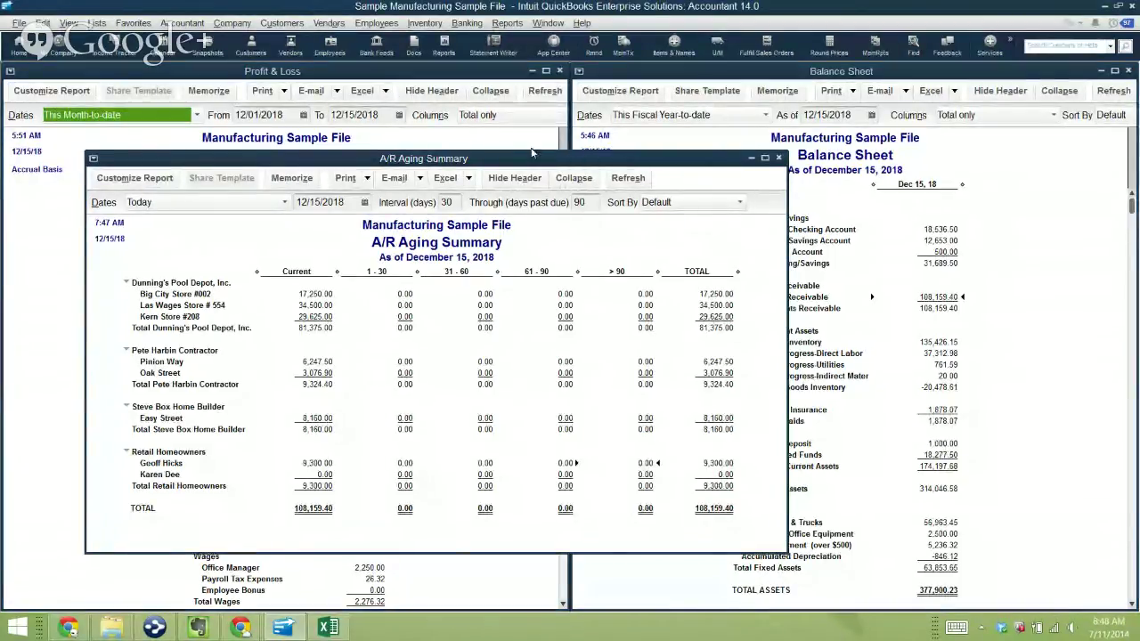
pyautogui.click(764, 157)
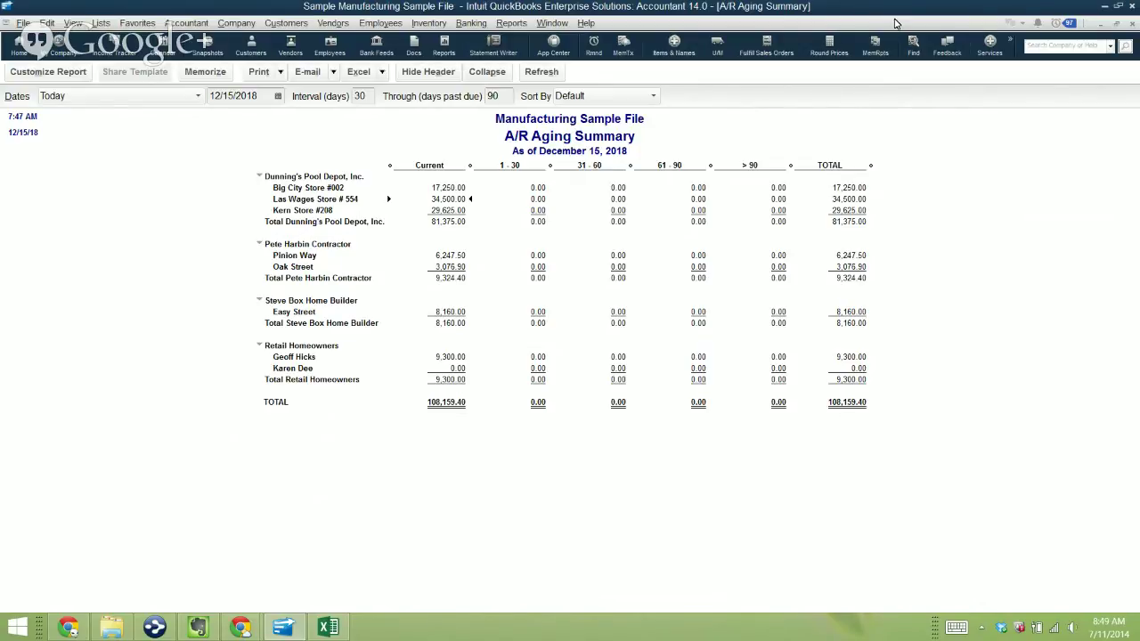
# Step: Close the A/R Aging Summary and move to the inventory and work-in-progress lines under Other Current Assets on the Balance Sheet
pyautogui.click(1117, 23)
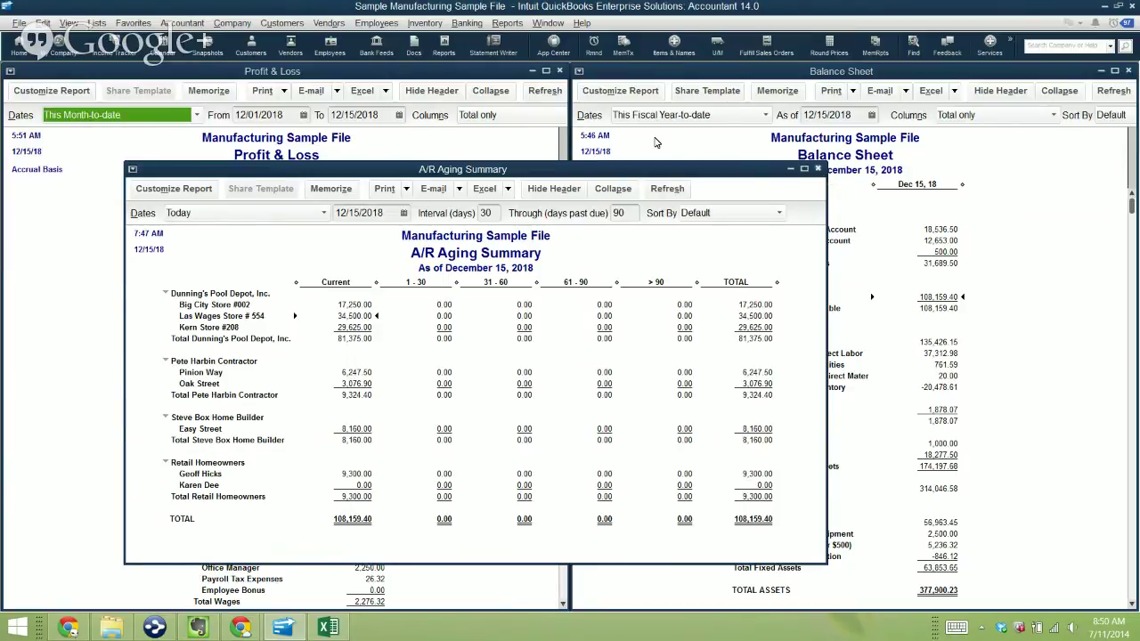
pyautogui.press('Escape')
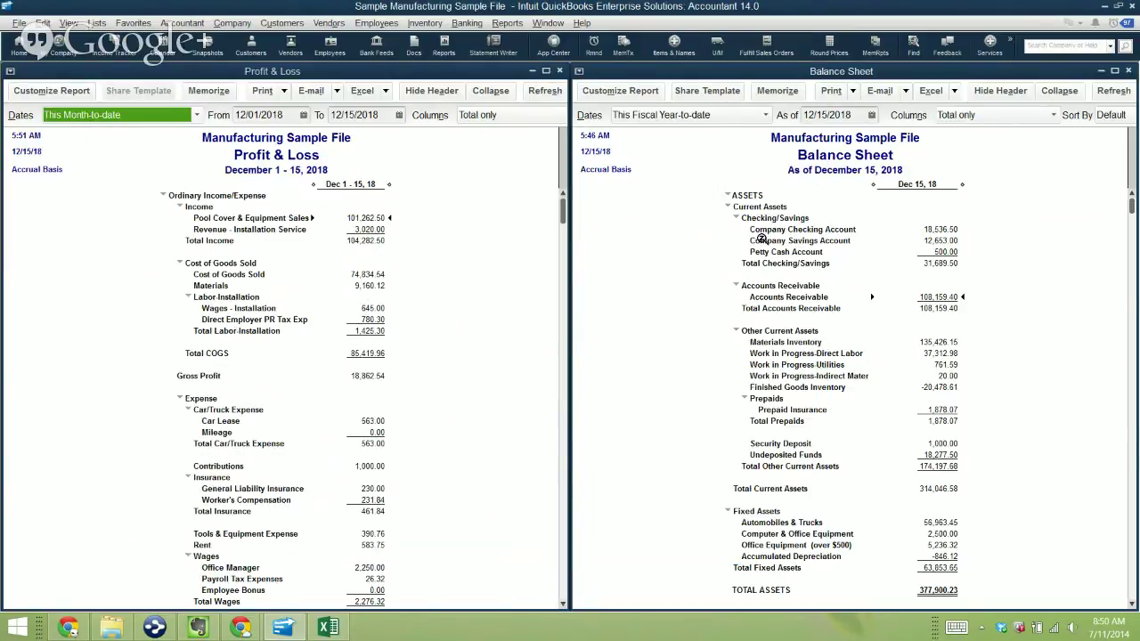
pyautogui.scroll(-2, 748, 277)
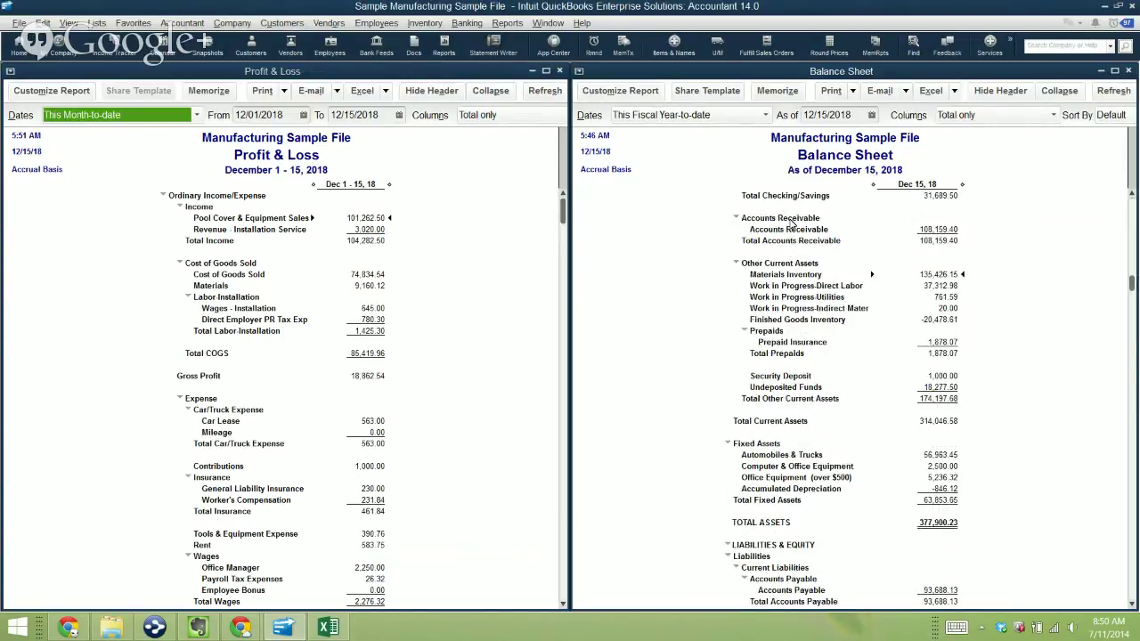
pyautogui.press('Down')
pyautogui.press('Down')
# Step: Open the Inventory Valuation Summary report from the inventory reports
pyautogui.hotkey('alt', 'r')
pyautogui.press('Down')
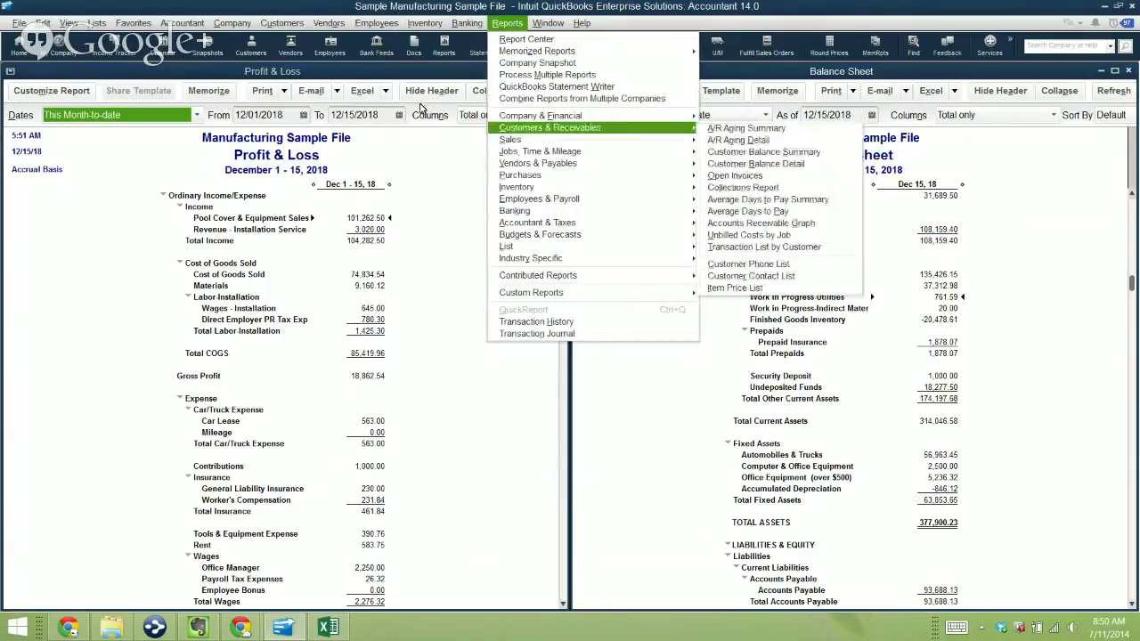
pyautogui.press('Down')
pyautogui.press('Down')
pyautogui.press('Up')
pyautogui.press('Down')
pyautogui.press('Down')
pyautogui.press('Down')
pyautogui.press('Down')
pyautogui.press('Right')
pyautogui.press('Down')
pyautogui.press('Down')
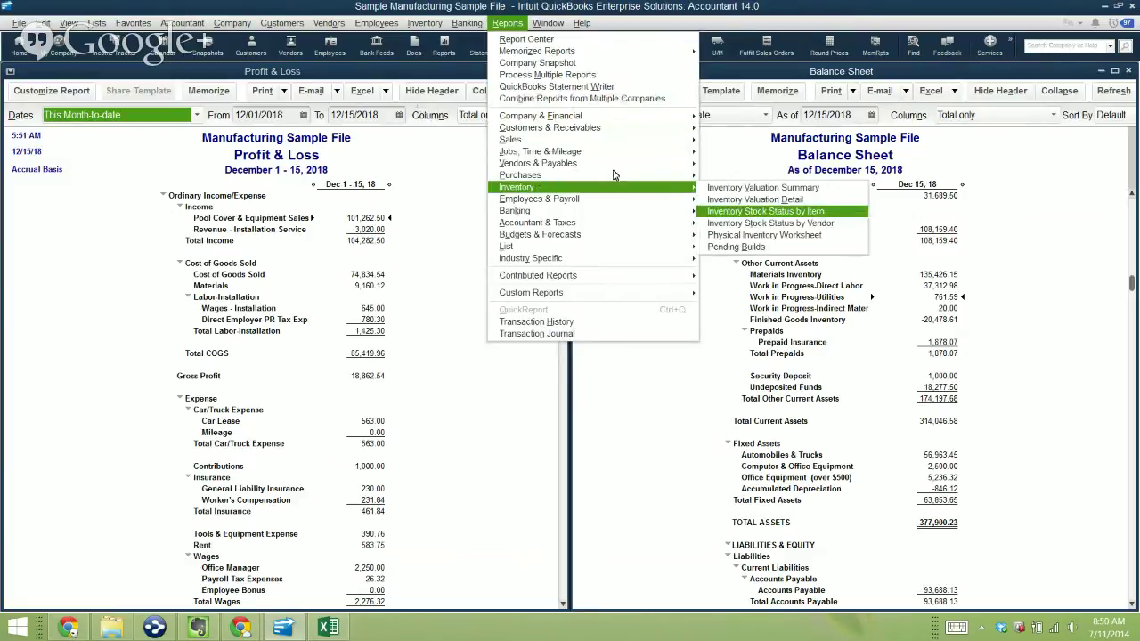
pyautogui.press('Up')
pyautogui.press('Up')
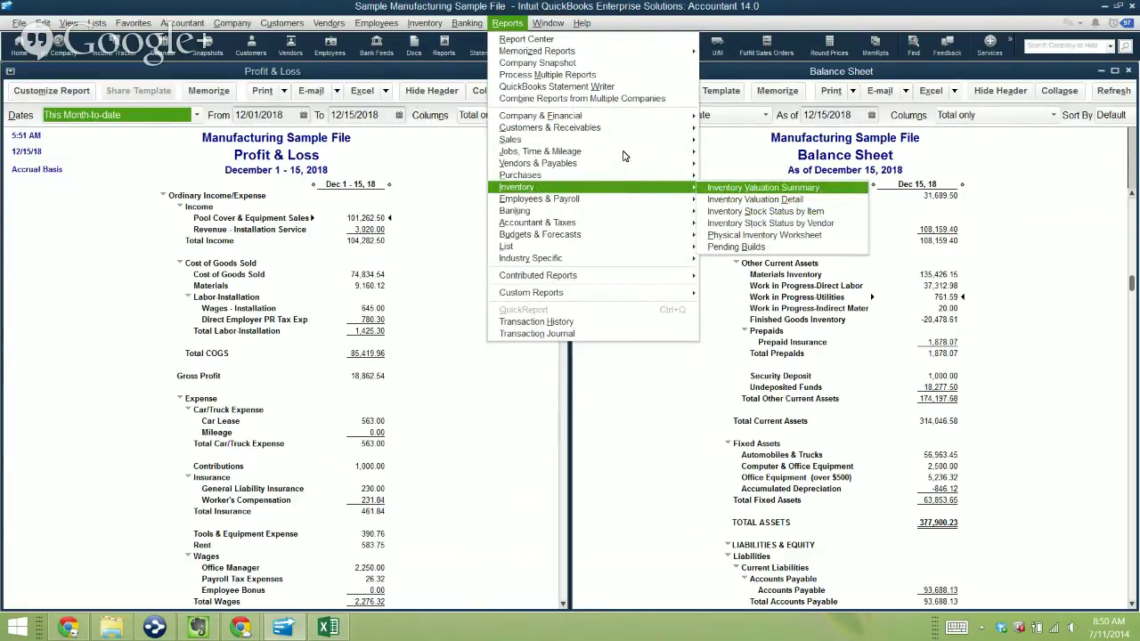
pyautogui.press('Return')
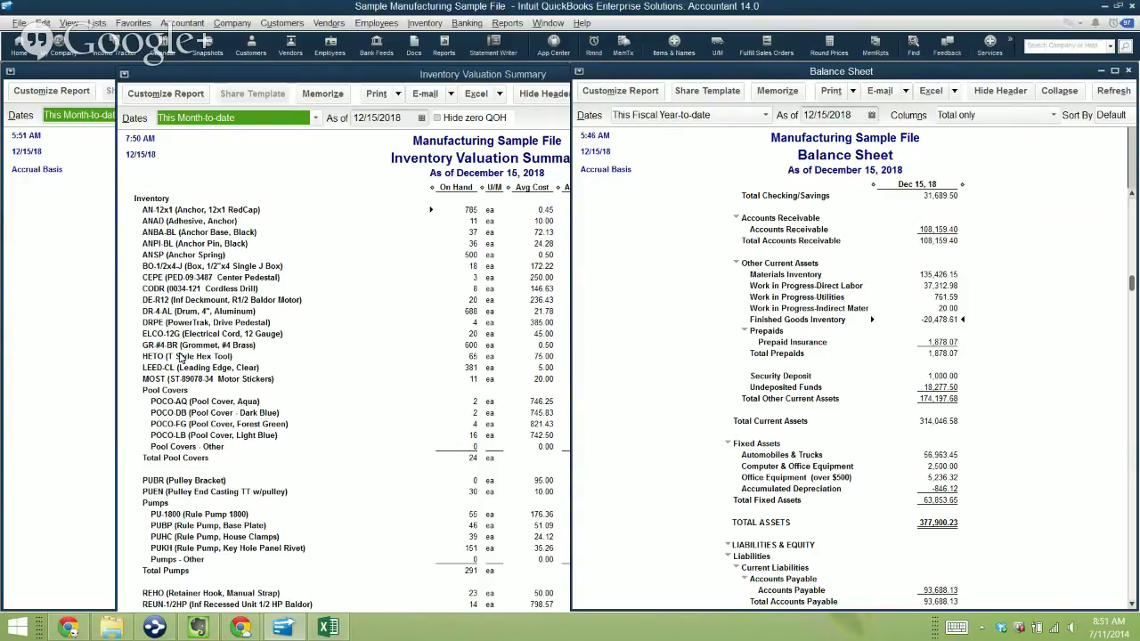
# Step: Bring the Inventory Valuation Summary in front of the Balance Sheet, review its item values, and close it
pyautogui.click(320, 314)
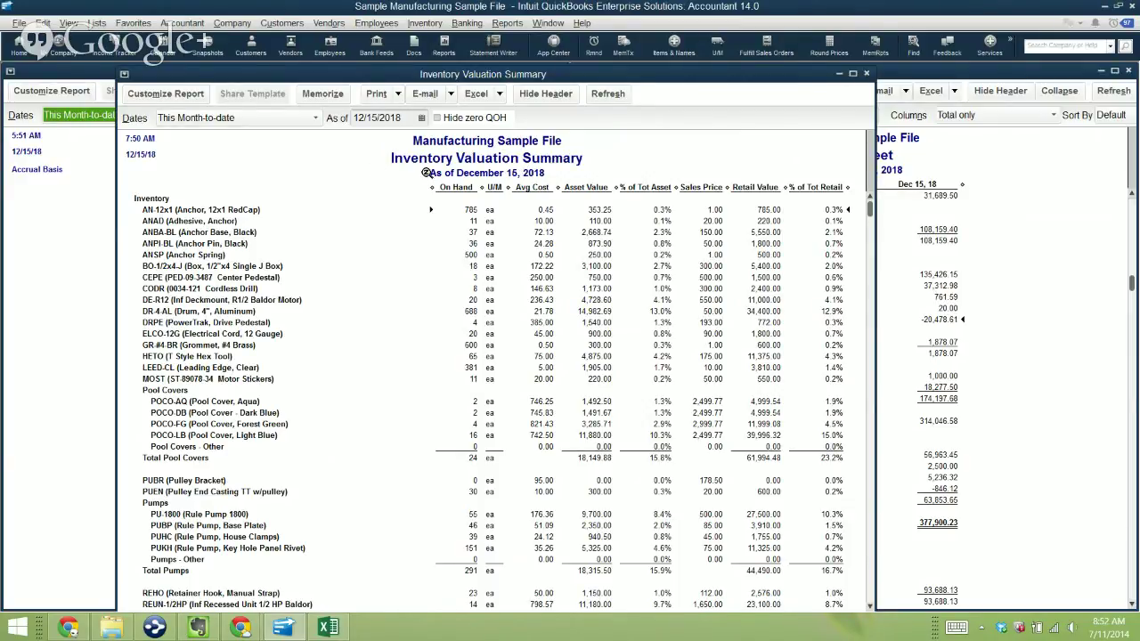
pyautogui.click(476, 228)
pyautogui.click(431, 210)
pyautogui.press('Escape')
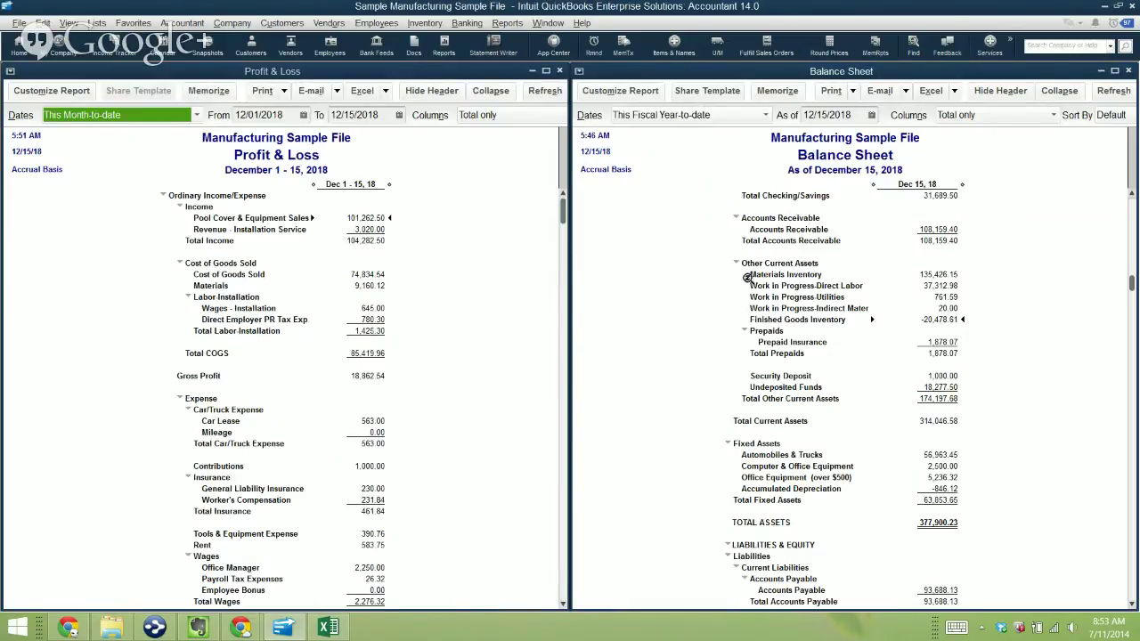
# Step: Open the Transactions by Account detail for the Prepaid Insurance balance on the Balance Sheet
pyautogui.press('Down')
pyautogui.scroll(-1, 762, 288)
pyautogui.doubleClick(750, 273)
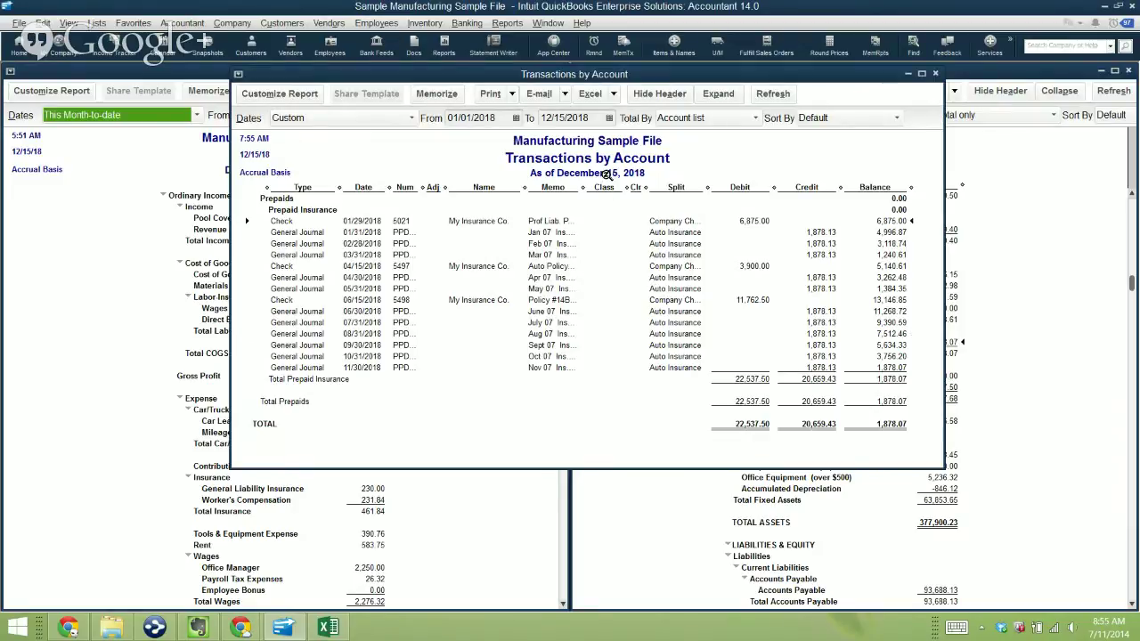
# Step: Go through the Prepaid Insurance checks and journal entries line by line, and close the transaction report
pyautogui.click(600, 217)
pyautogui.press('Down')
pyautogui.press('Down')
pyautogui.press('Down')
pyautogui.press('Down')
pyautogui.press('Down')
pyautogui.press('Down')
pyautogui.press('Down')
pyautogui.press('Down')
pyautogui.press('Escape')
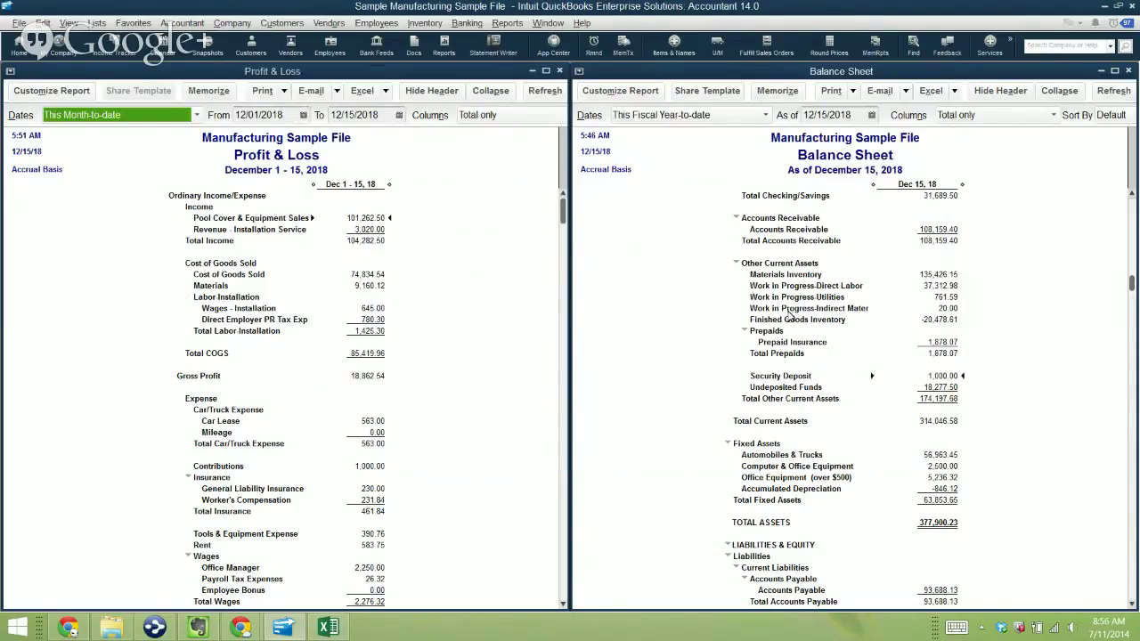
# Step: Open the Transactions by Account detail for Security Deposit and set its date range to All
pyautogui.press('Return')
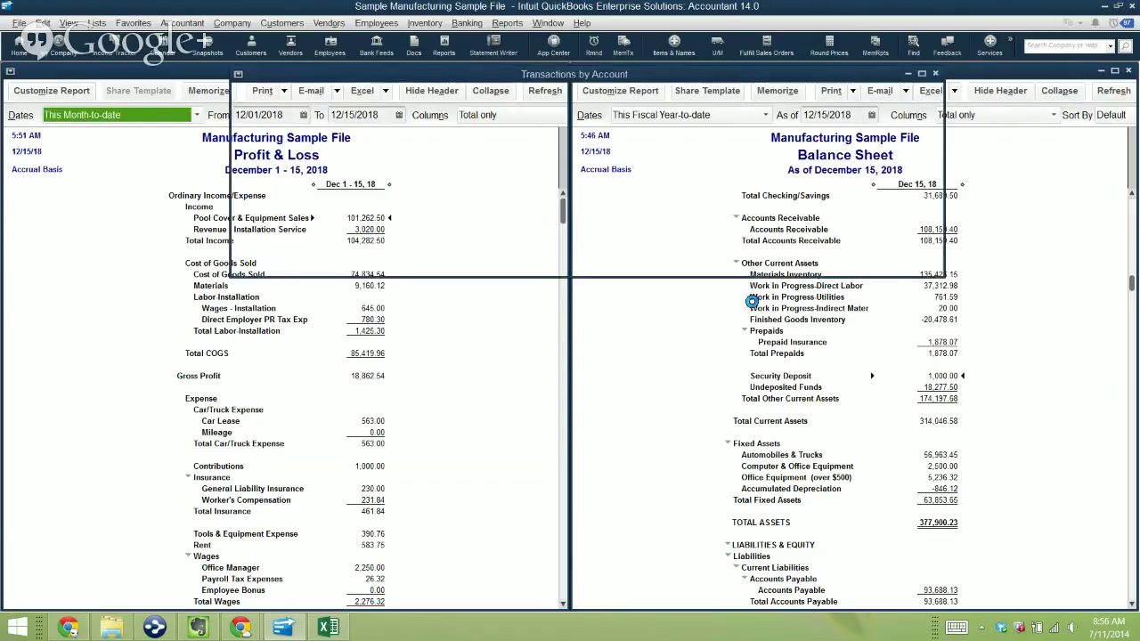
pyautogui.press('a')
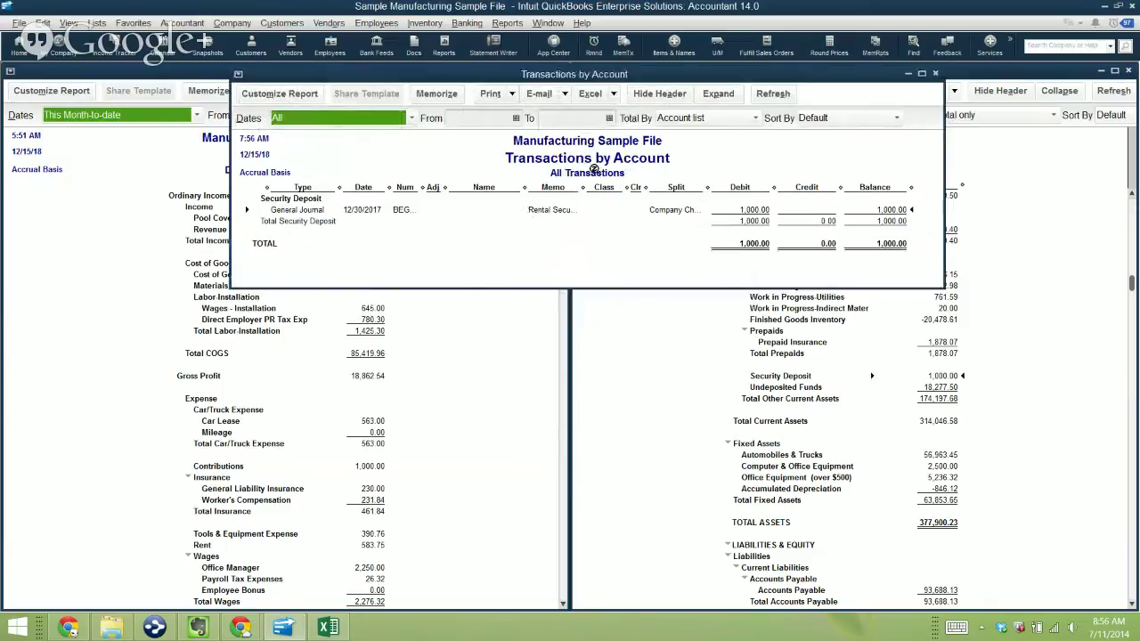
pyautogui.click(592, 172)
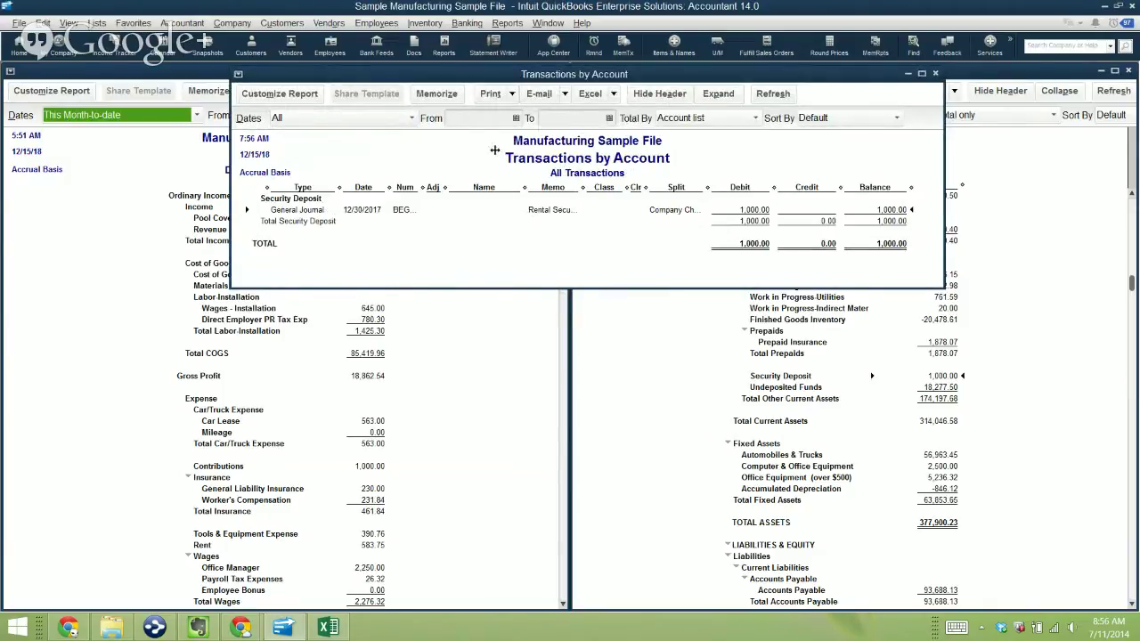
# Step: Widen the Memo column of the Security Deposit report to read the full memo, and close the report without memorizing it
pyautogui.doubleClick(525, 187)
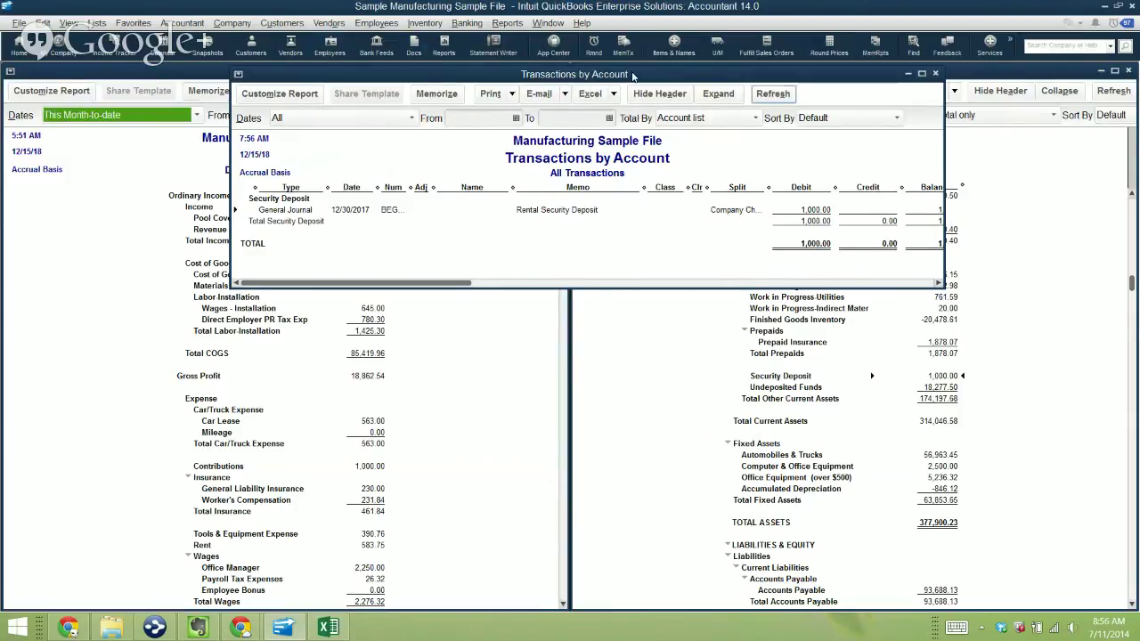
pyautogui.click(935, 73)
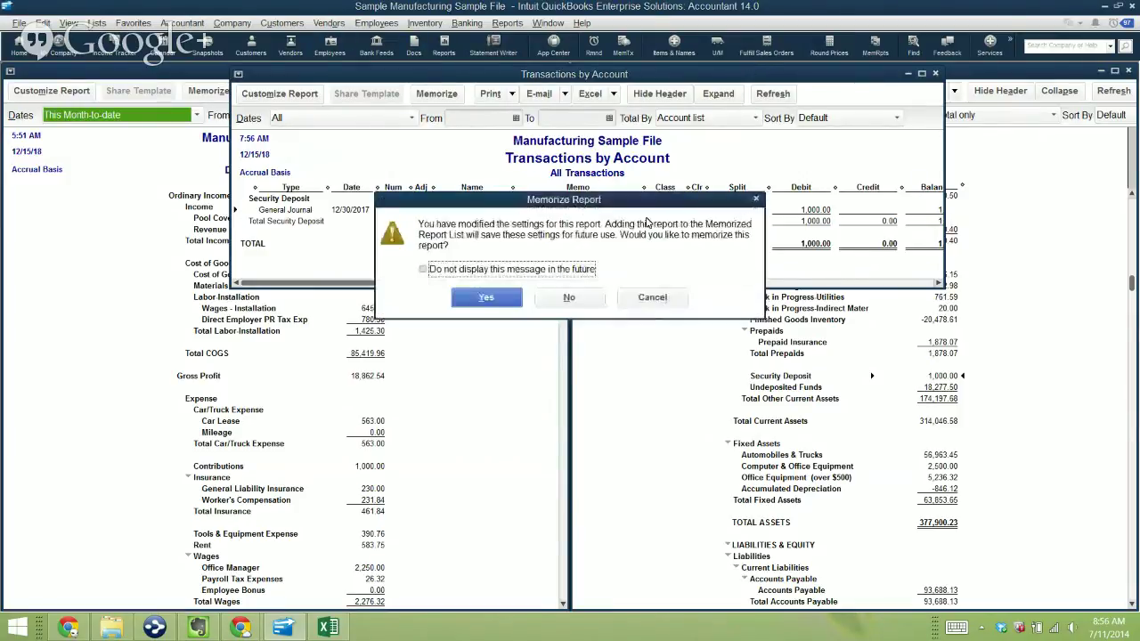
pyautogui.click(568, 296)
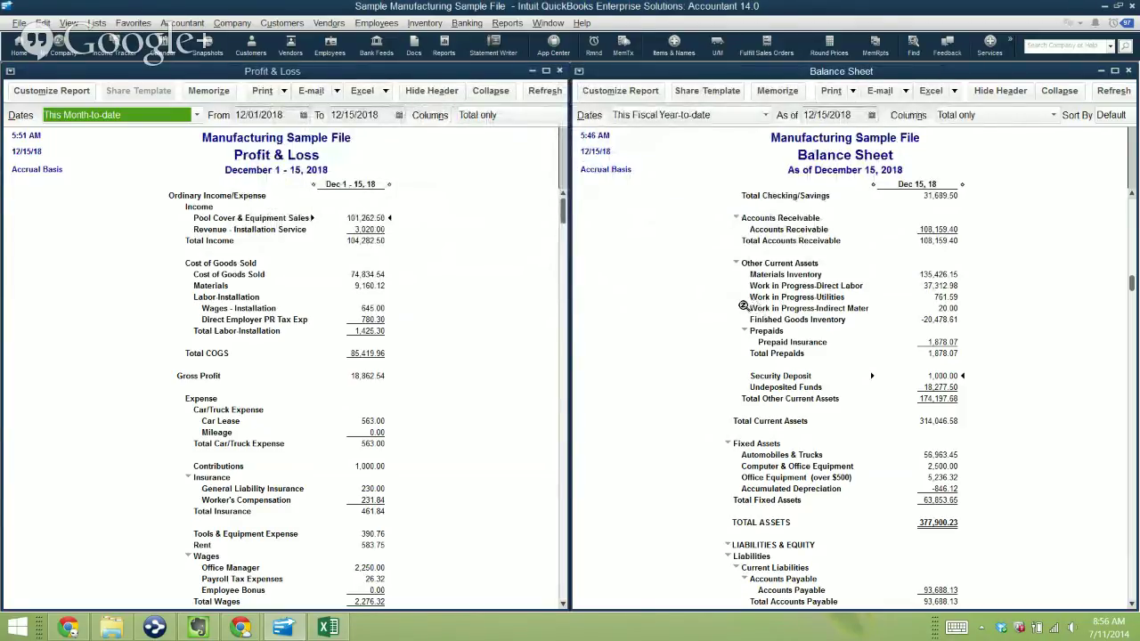
# Step: Select the Undeposited Funds line on the Balance Sheet, view the Payments to Deposit list in Make Deposits, and cancel both windows
pyautogui.press('Down')
pyautogui.hotkey('alt', 'b')
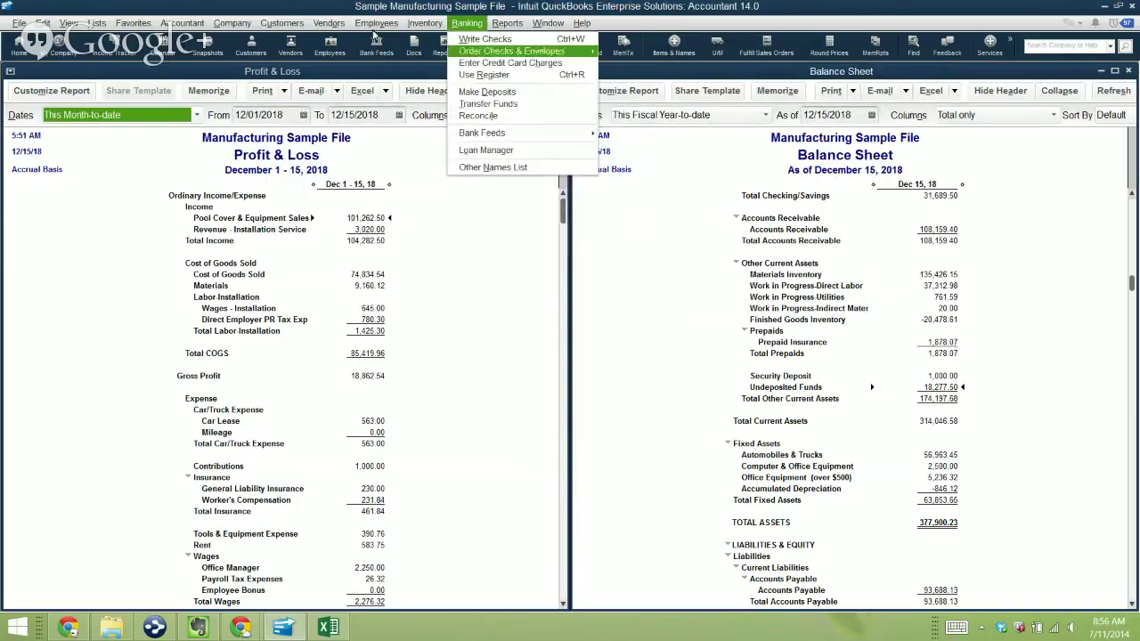
pyautogui.press('Down')
pyautogui.press('Down')
pyautogui.press('Down')
pyautogui.press('Down')
pyautogui.press('Down')
pyautogui.press('Return')
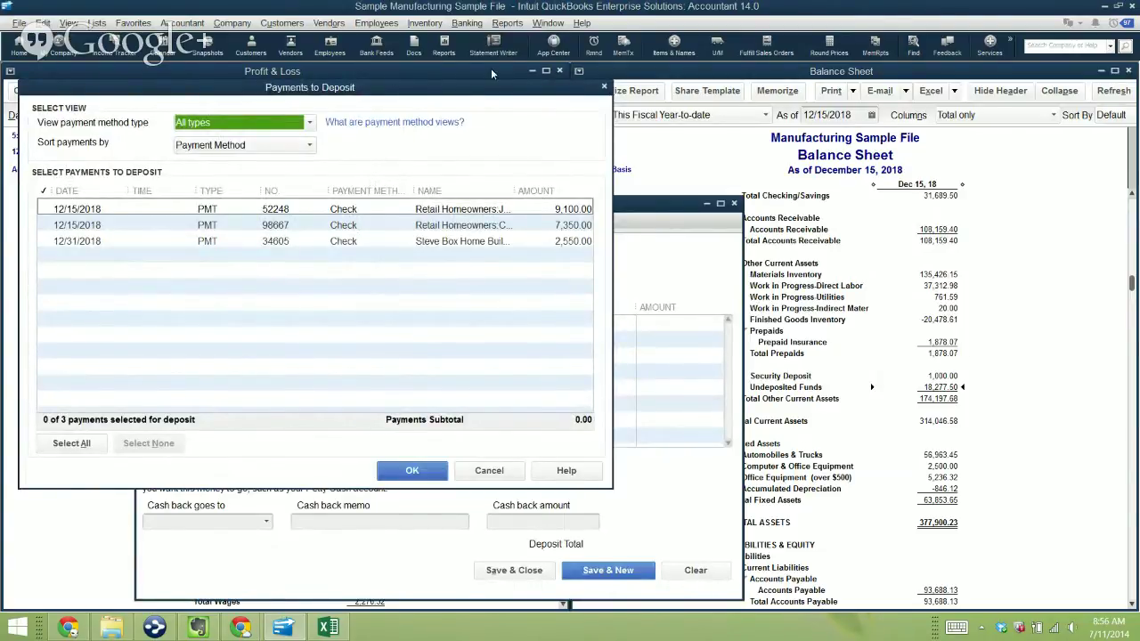
pyautogui.press('Escape')
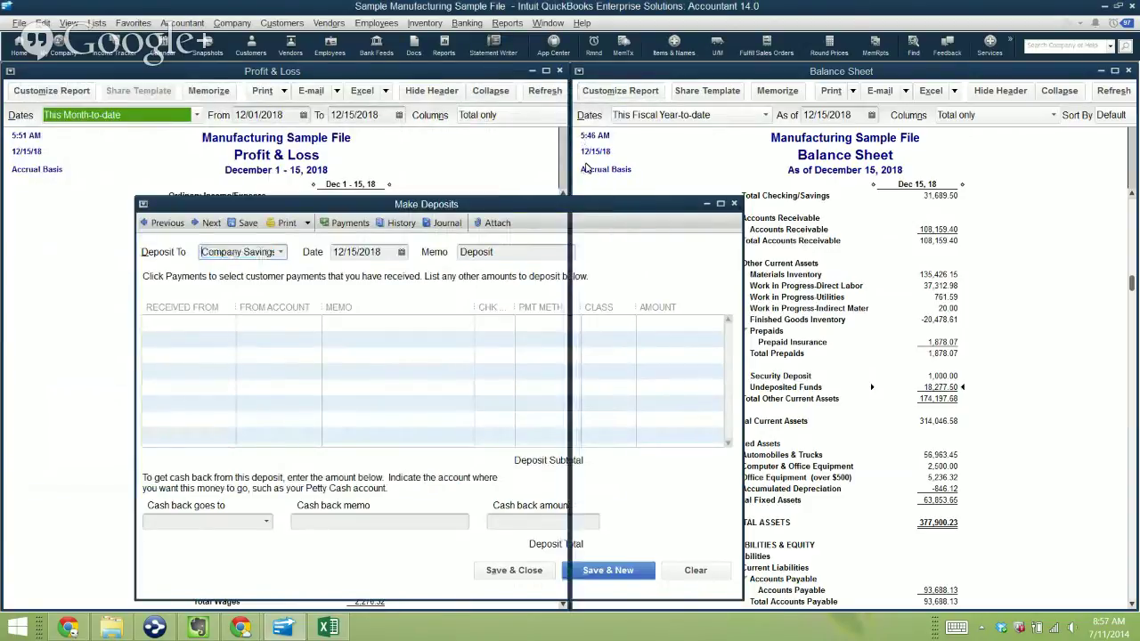
pyautogui.press('Escape')
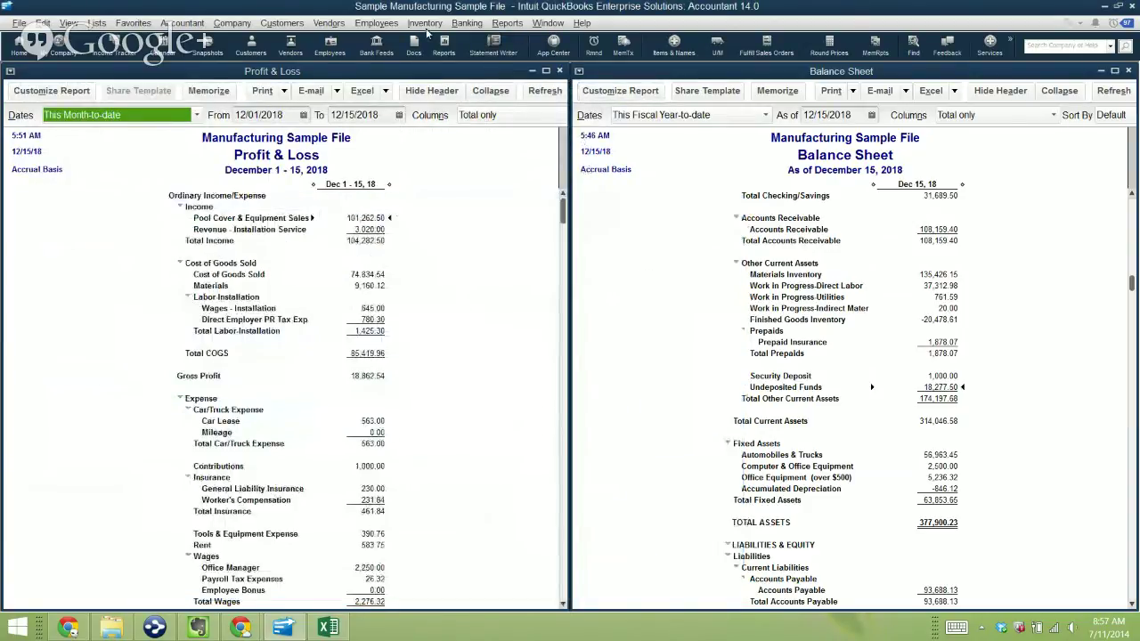
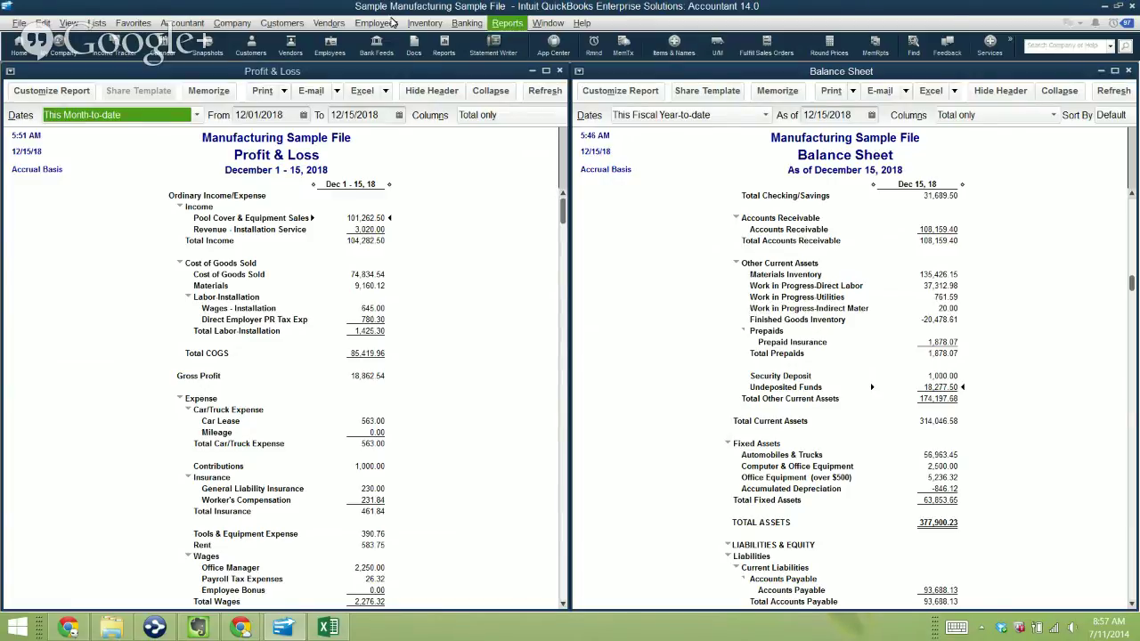
# Step: Reopen Make Deposits, move the Payments to Deposit list aside to examine the undeposited payments, and cancel out of both windows
pyautogui.hotkey('alt', 'b')
pyautogui.press('Down')
pyautogui.press('Down')
pyautogui.press('Down')
pyautogui.press('Down')
pyautogui.press('Down')
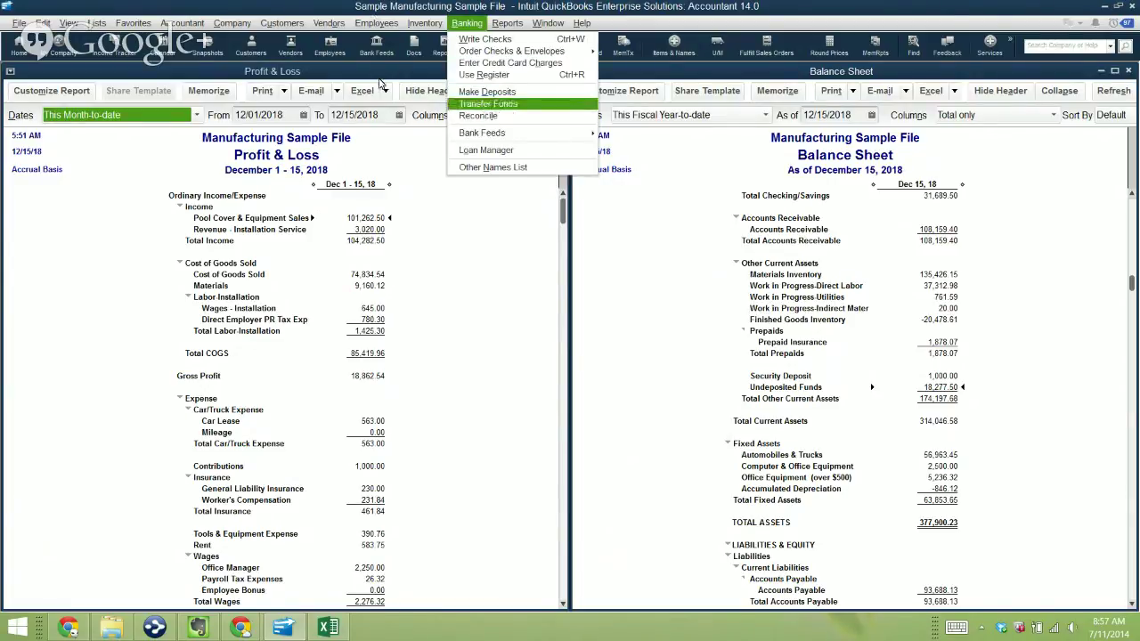
pyautogui.press('Up')
pyautogui.press('Return')
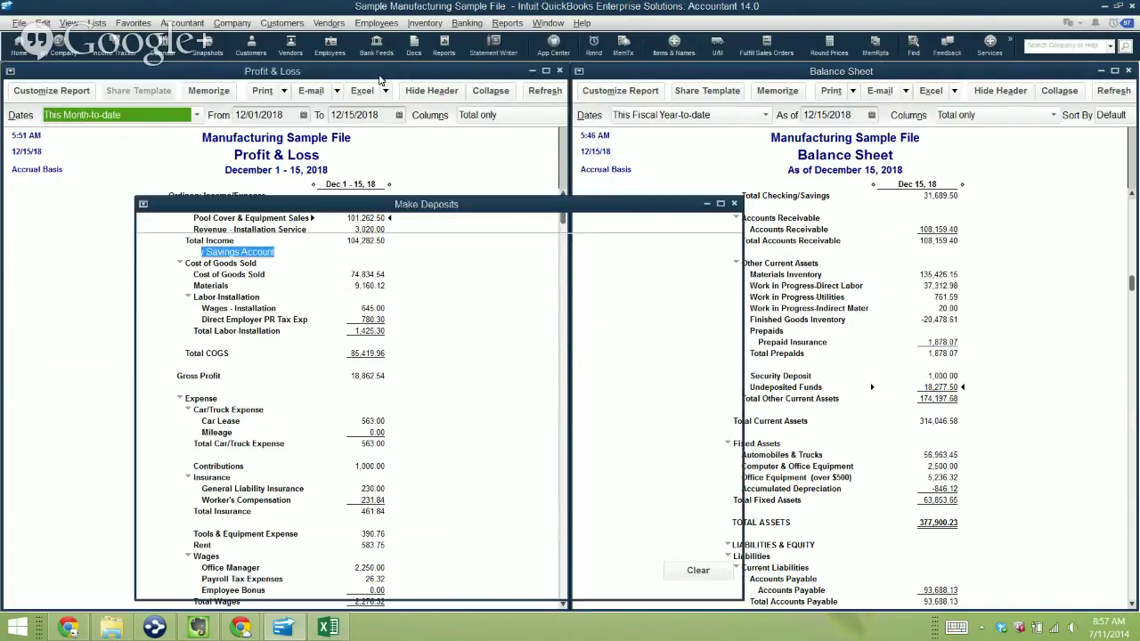
pyautogui.moveTo(346, 81); pyautogui.dragTo(647, 96)
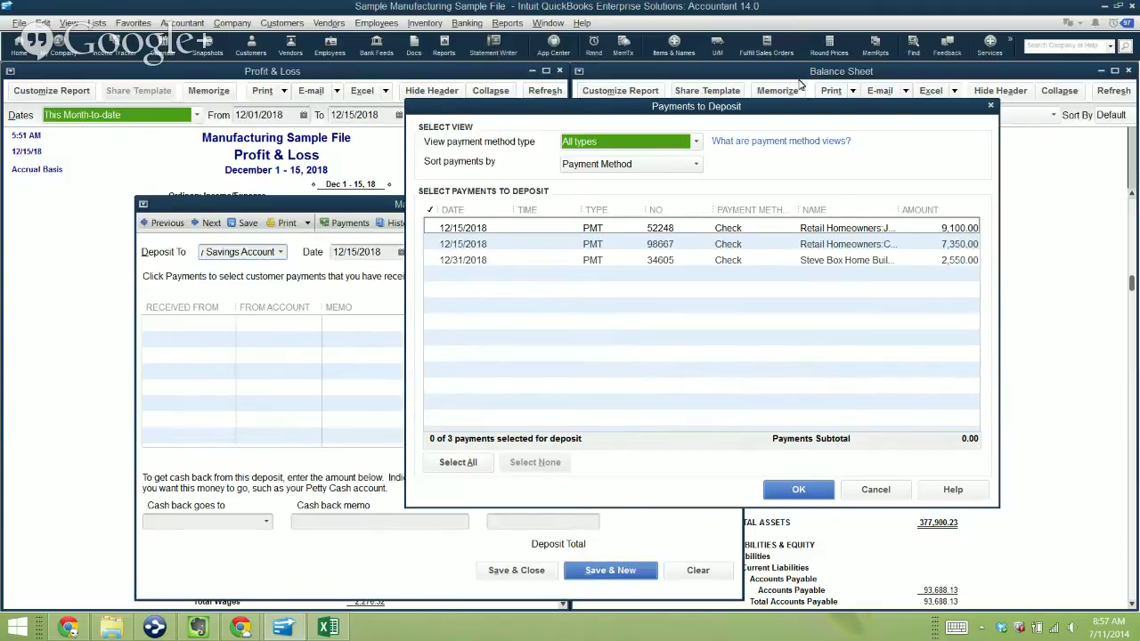
pyautogui.press('Escape')
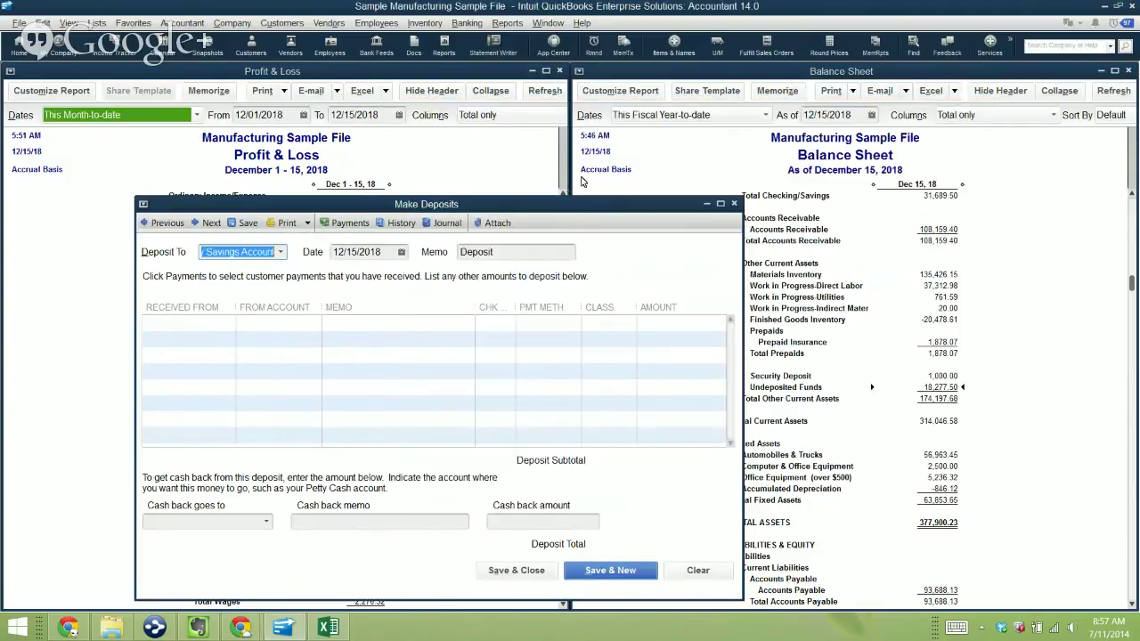
pyautogui.press('Escape')
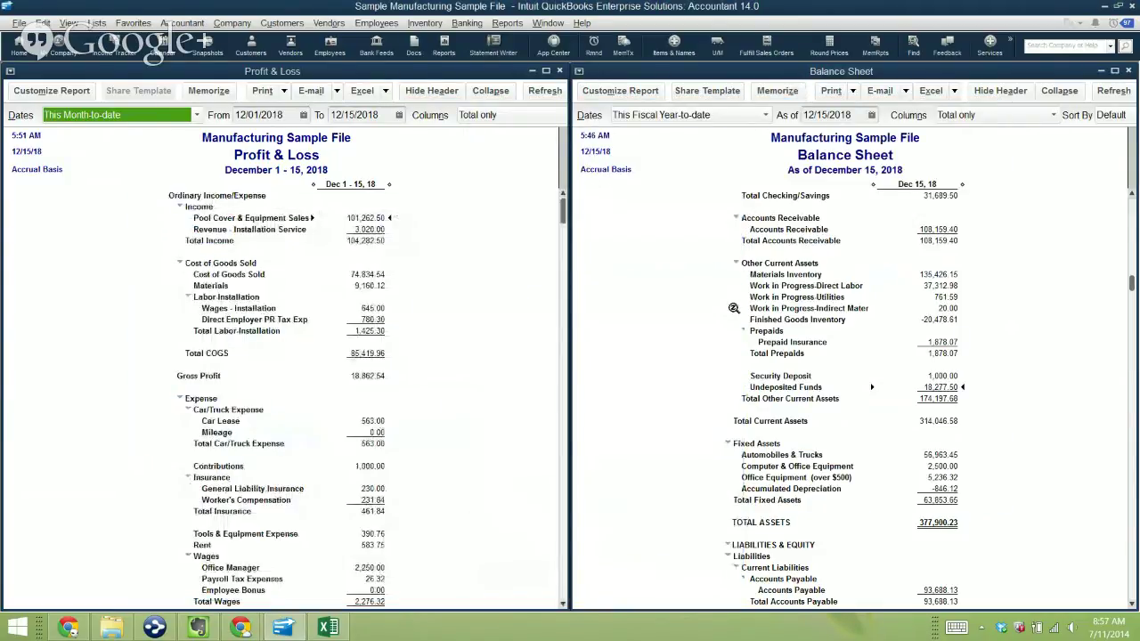
# Step: Open the Transactions by Account detail for Undeposited Funds, total it by Customer, and review the customer subtotals
pyautogui.press('Return')
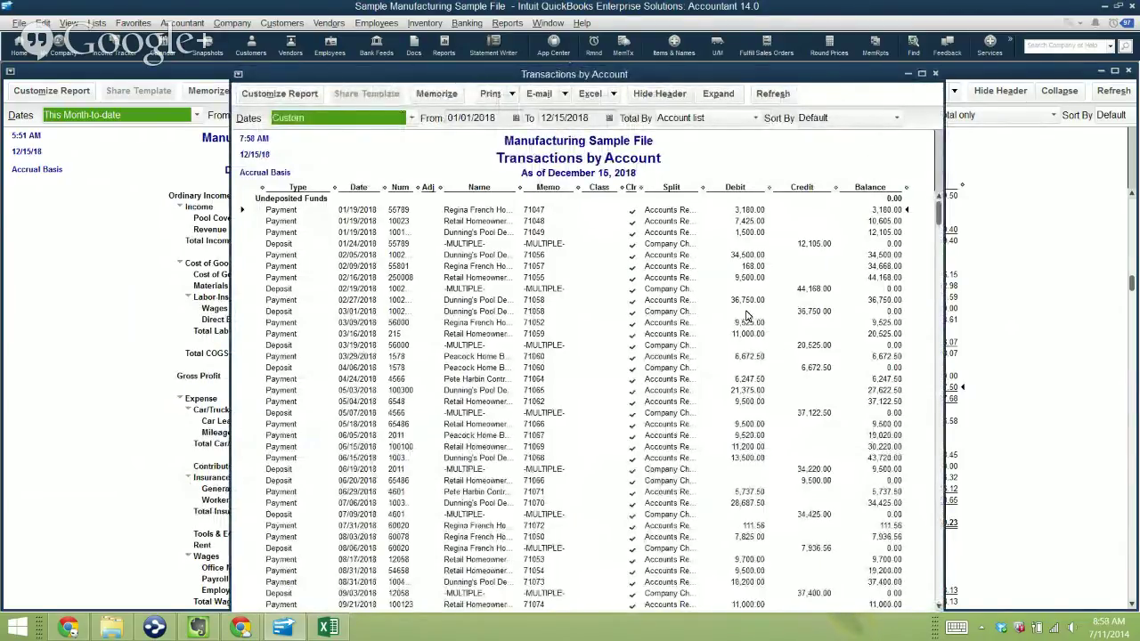
pyautogui.click(704, 117)
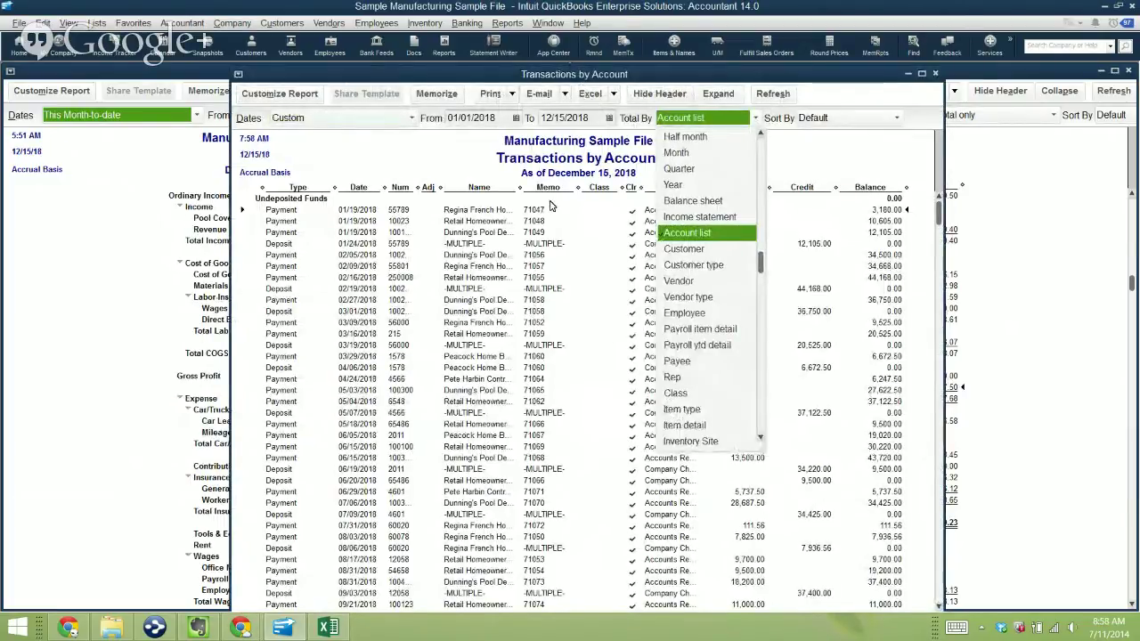
pyautogui.click(683, 248)
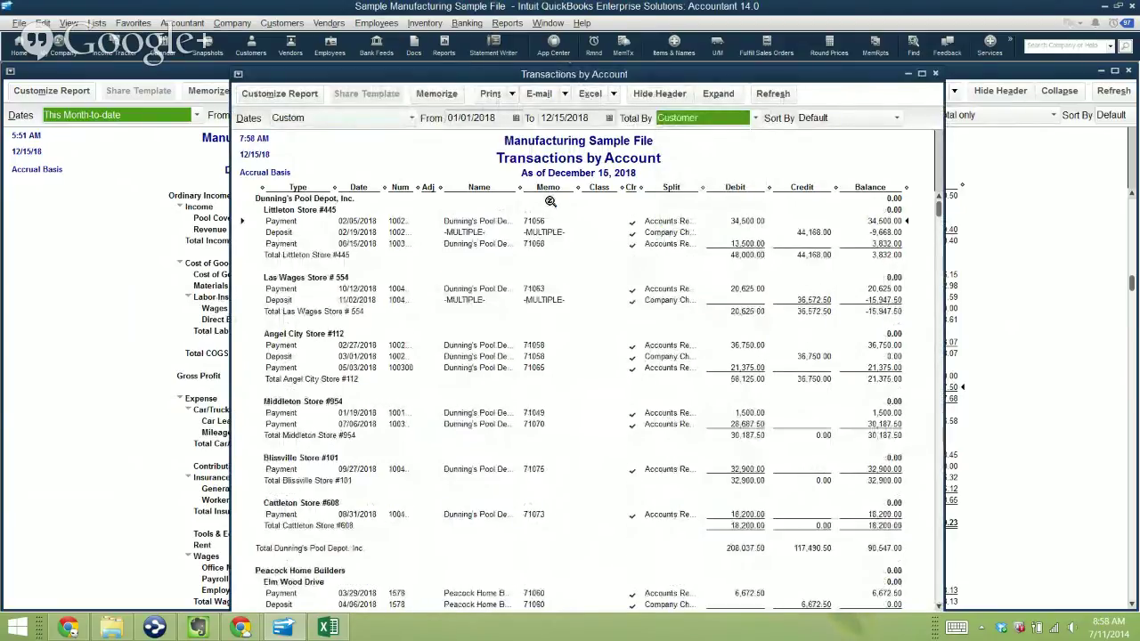
pyautogui.click(704, 197)
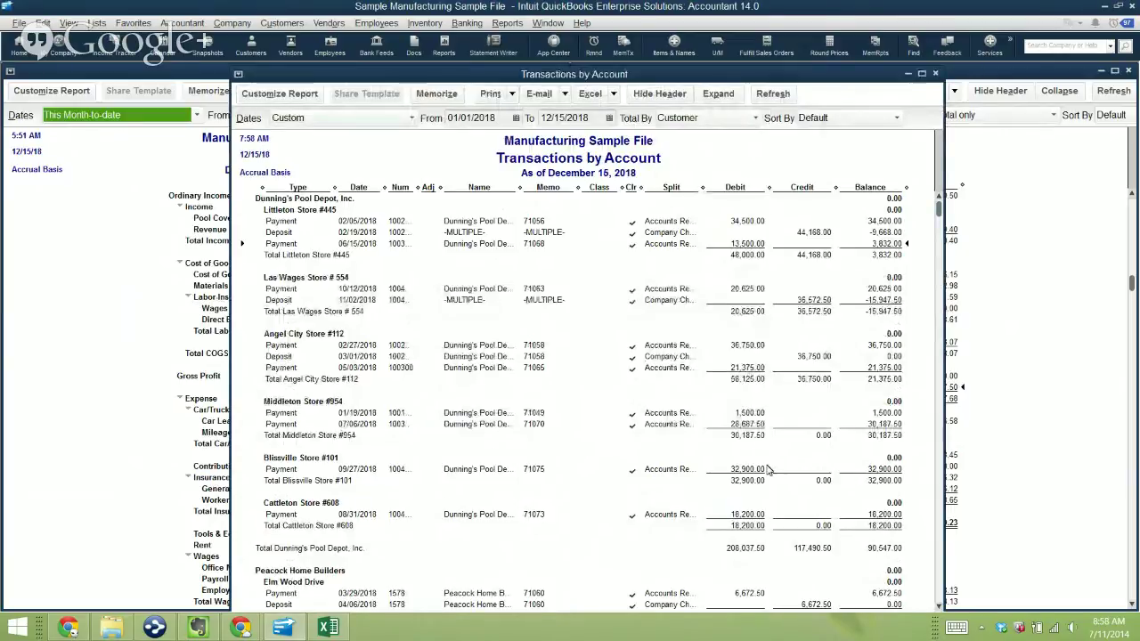
pyautogui.scroll(-10, 757, 470)
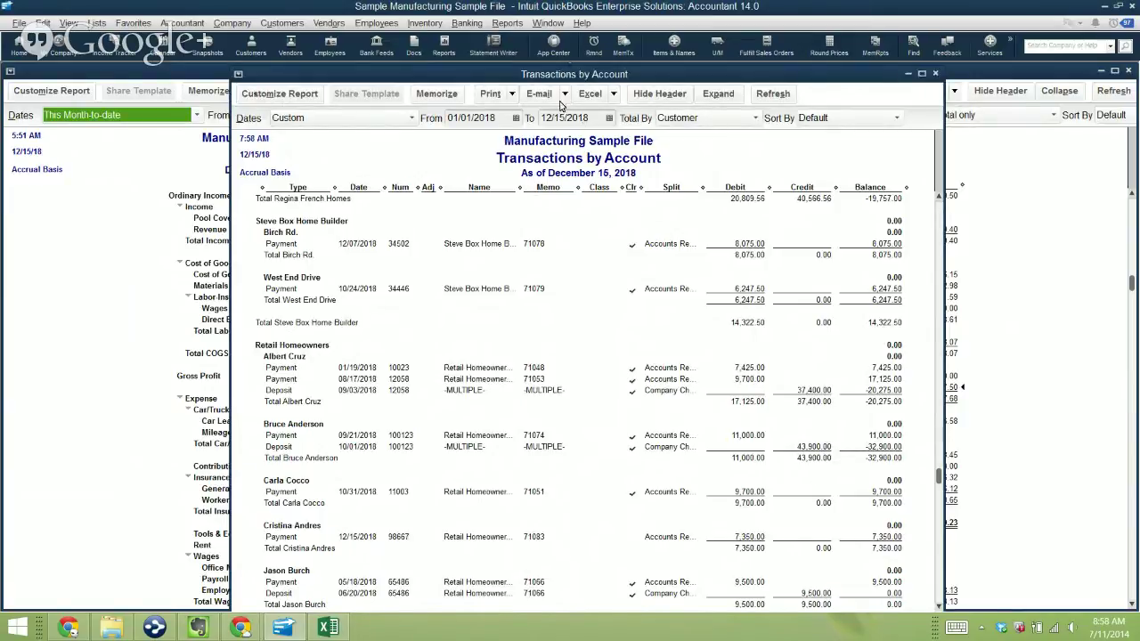
# Step: Change the Undeposited Funds Transactions by Account report to be totalled by Total only
pyautogui.click(703, 118)
pyautogui.scroll(2, 707, 285)
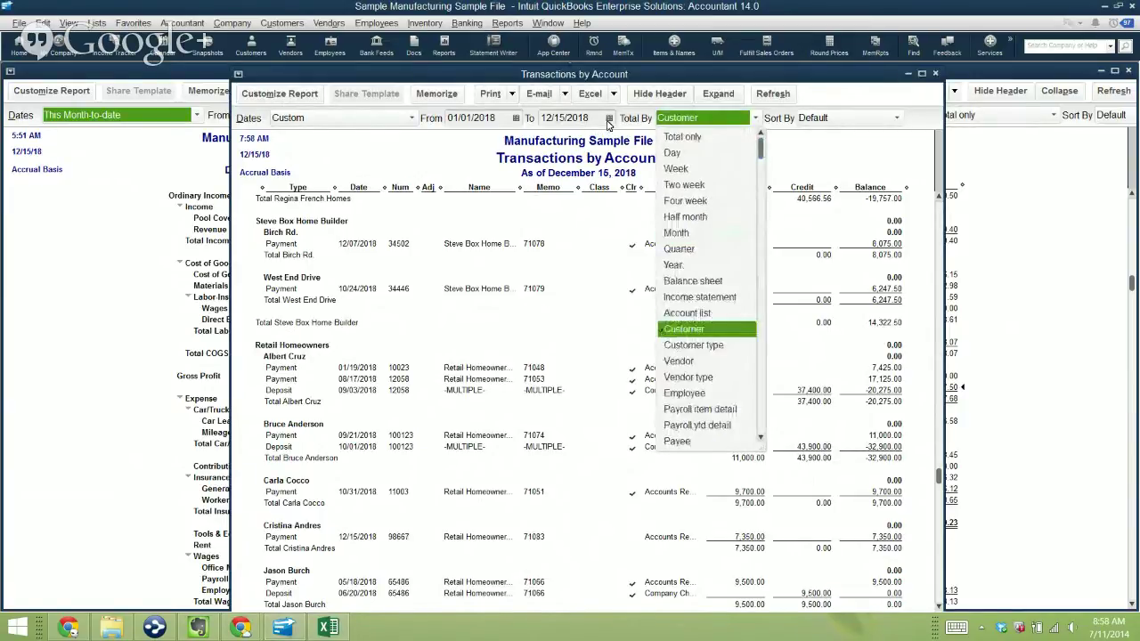
pyautogui.click(703, 136)
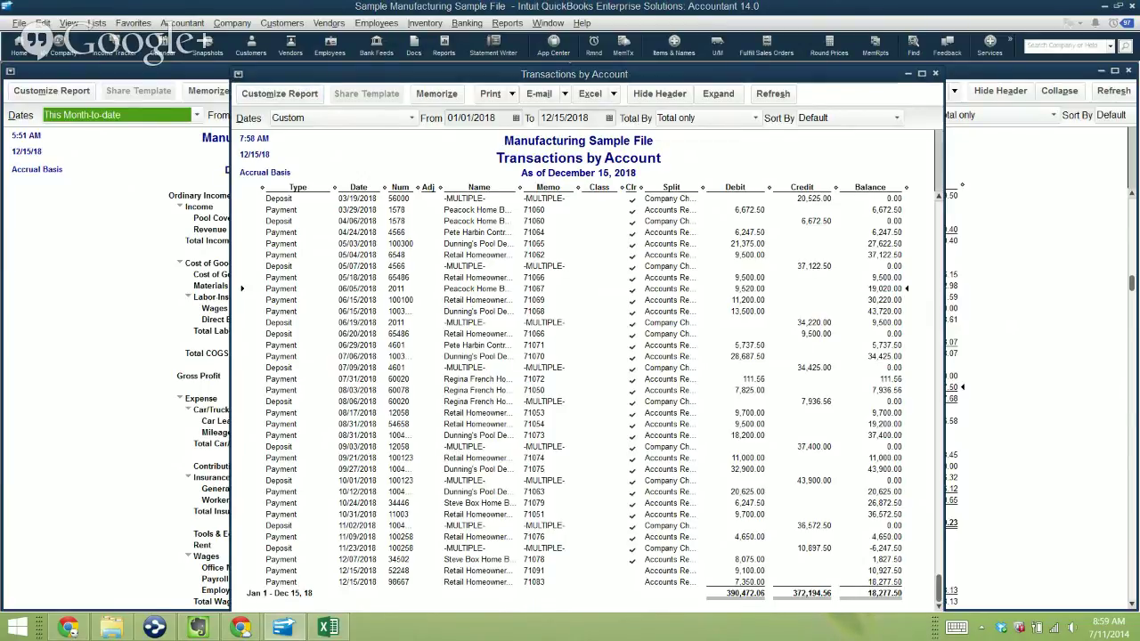
# Step: Customize the Transactions by Account report with a filter that sets Cleared to No
pyautogui.click(279, 93)
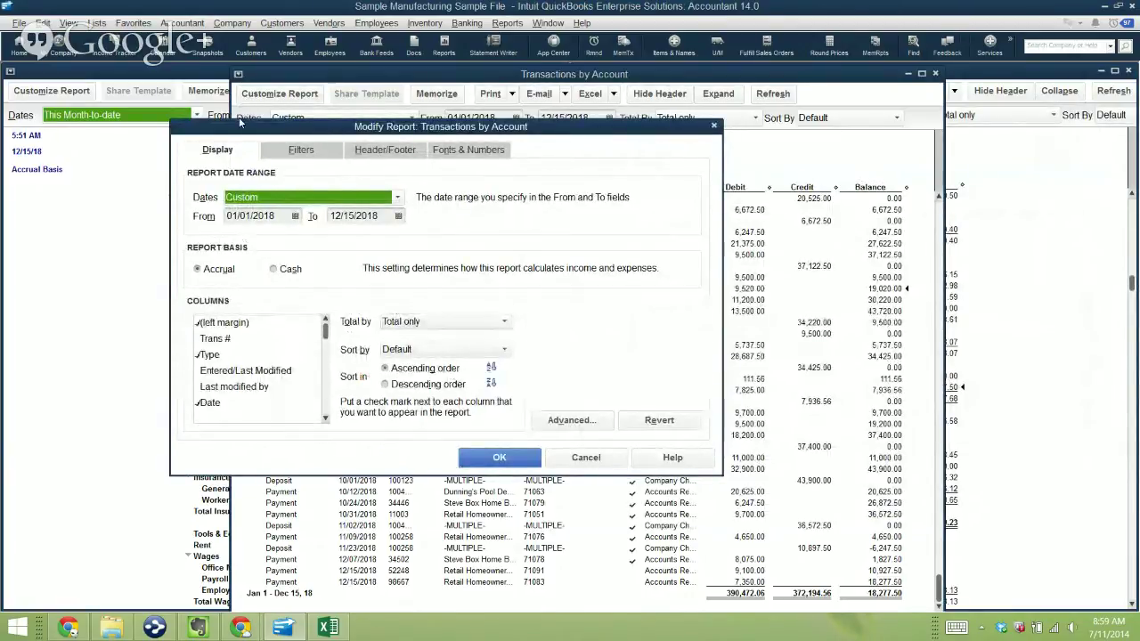
pyautogui.hotkey('ctrl', 'Tab')
pyautogui.scroll(-2, 228, 234)
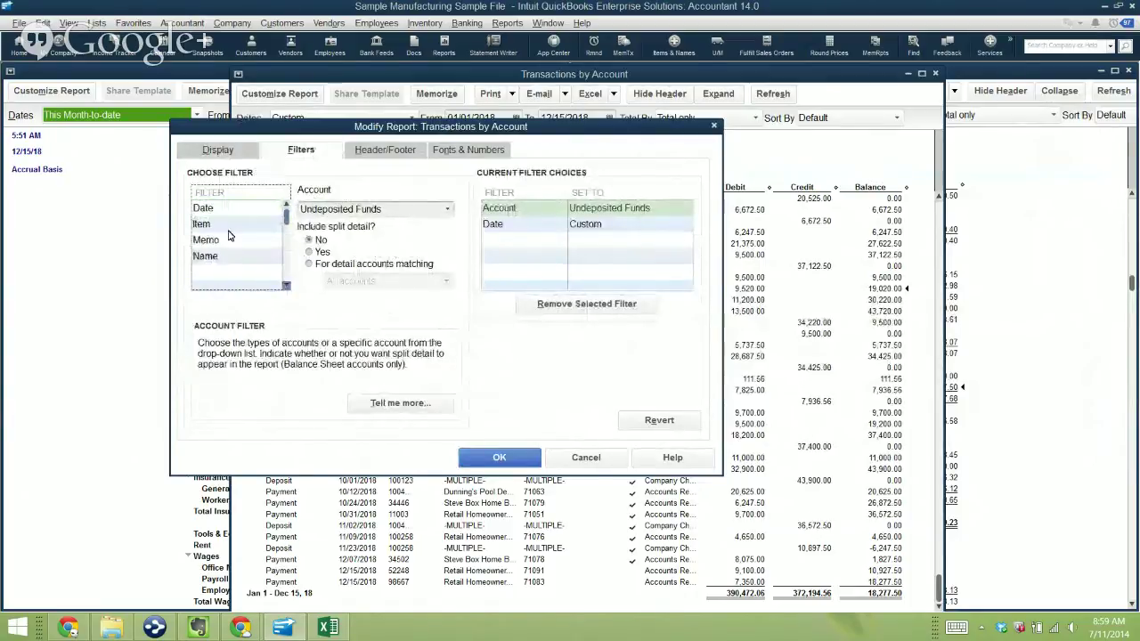
pyautogui.scroll(-2, 228, 234)
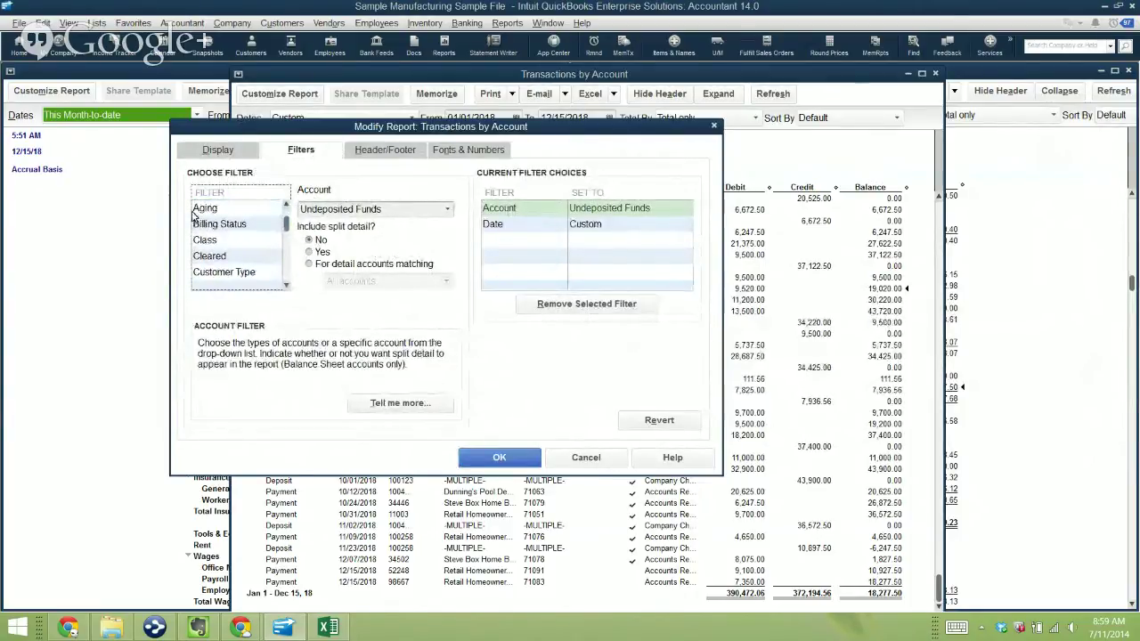
pyautogui.press('c')
pyautogui.press('c')
pyautogui.press('Tab')
pyautogui.press('Down')
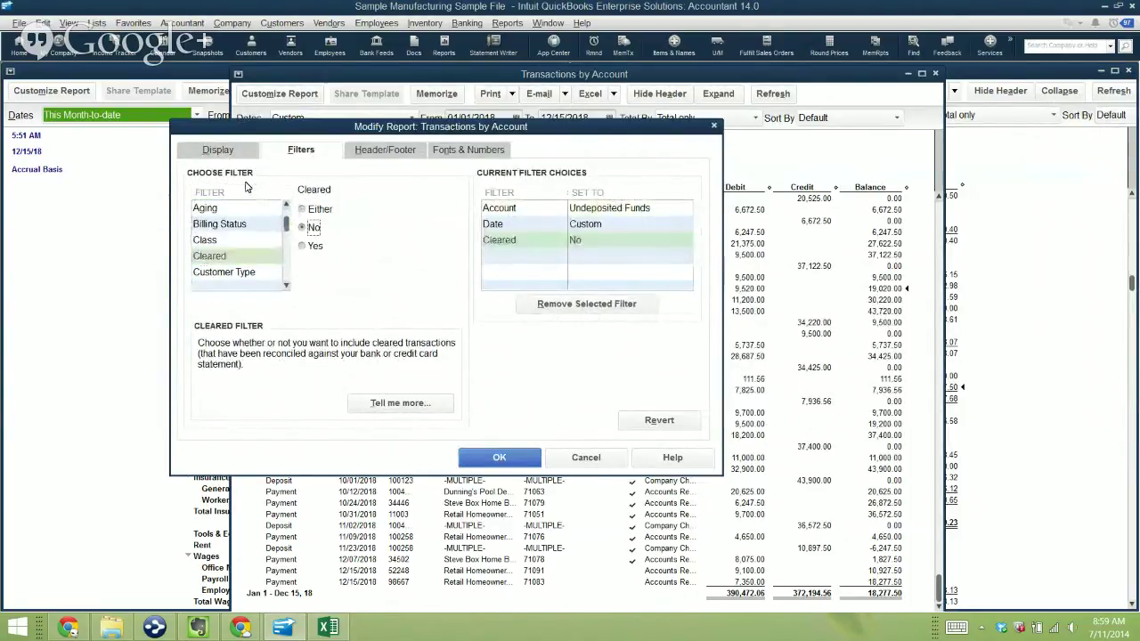
# Step: Set the report's date range to All and apply the customization to the Undeposited Funds detail
pyautogui.hotkey('ctrl', 'shift', 'Tab')
pyautogui.press('a')
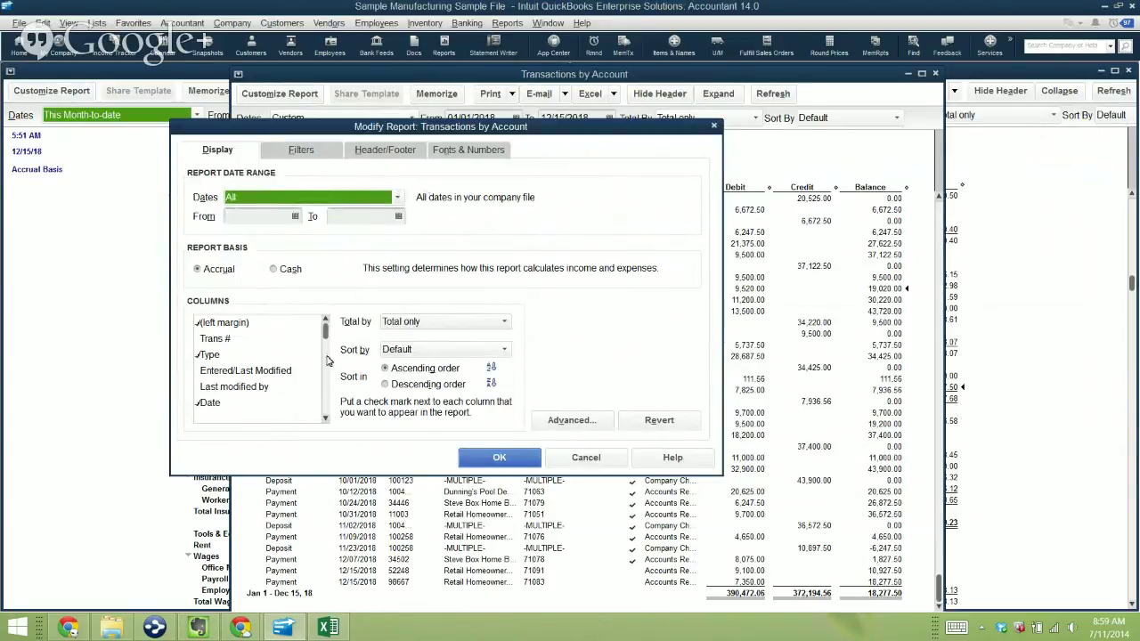
pyautogui.press('Return')
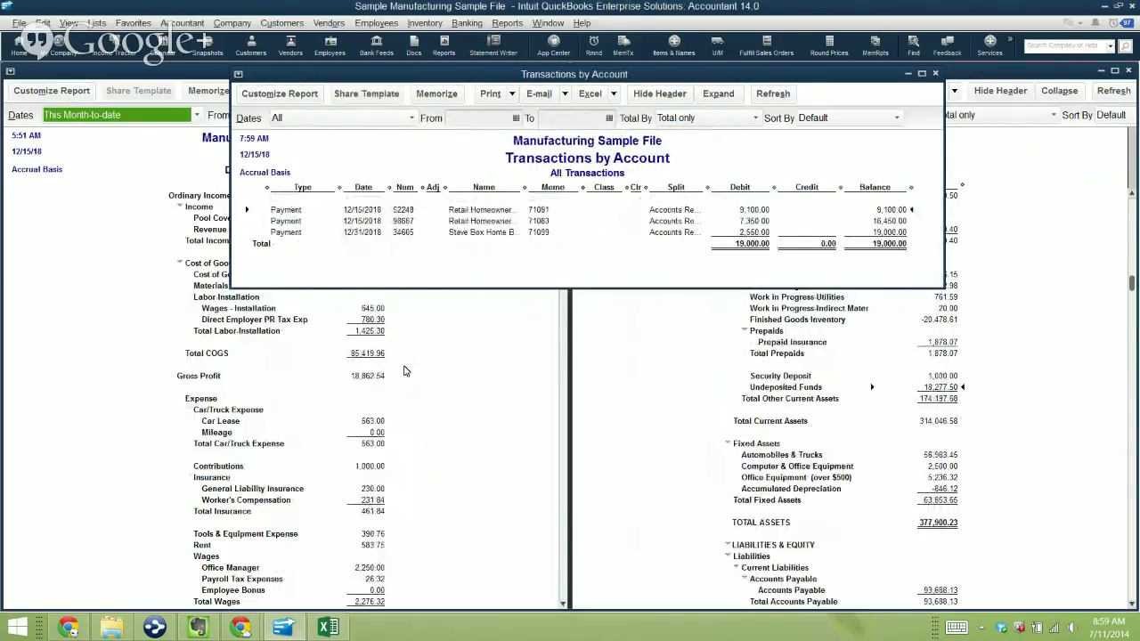
pyautogui.click(585, 270)
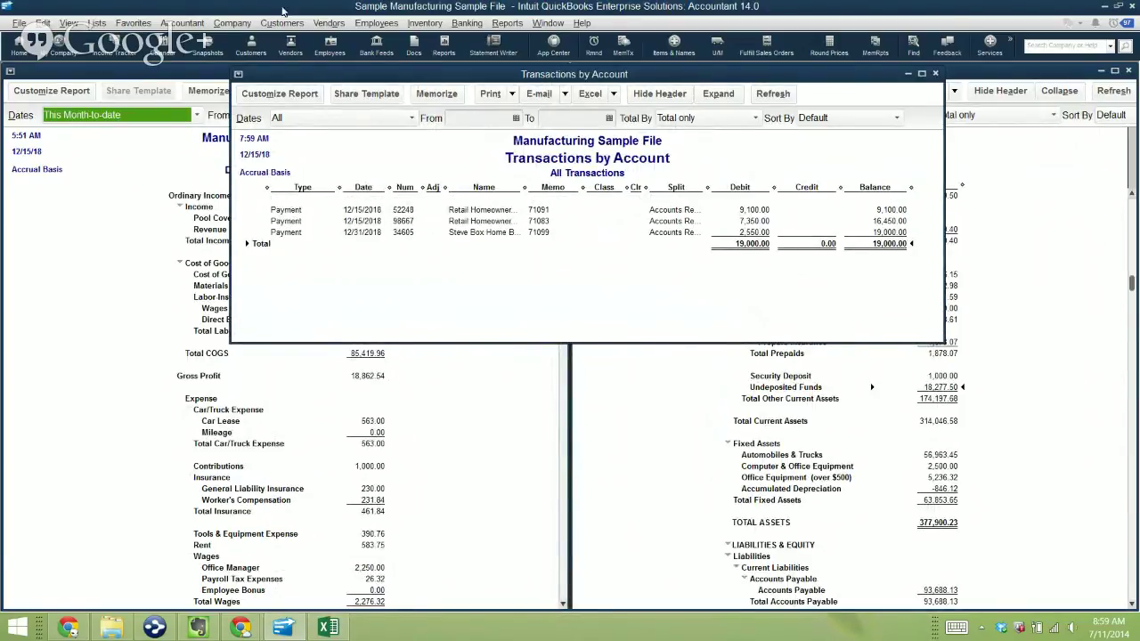
# Step: Open Make Deposits, dismiss its Payments to Deposit list, and arrange the window and the filtered report so both can be seen
pyautogui.click(467, 22)
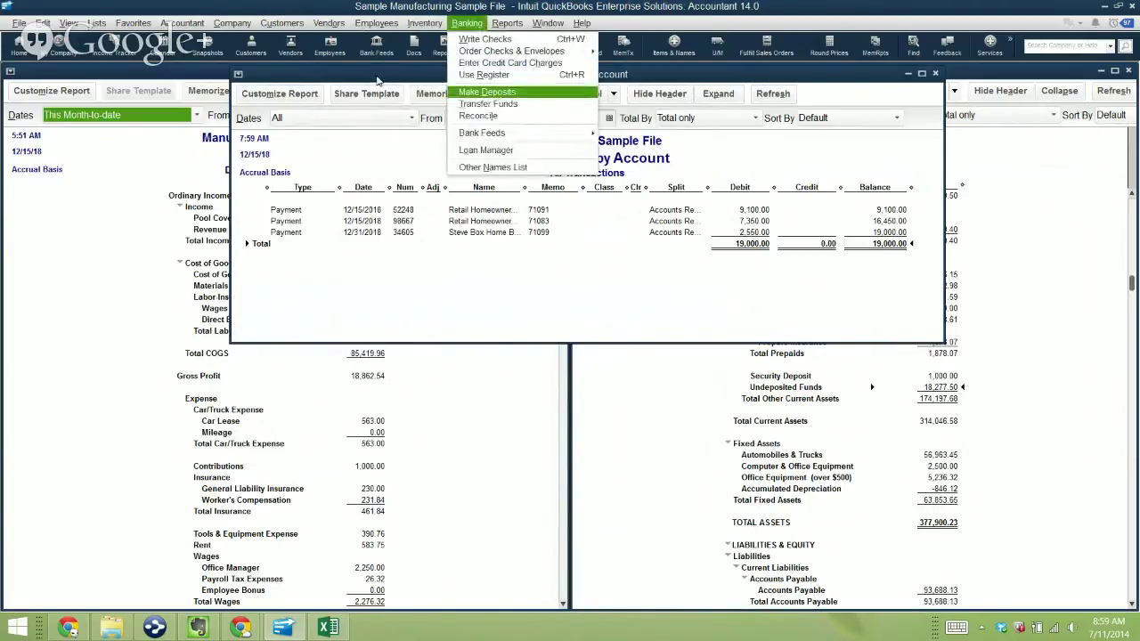
pyautogui.click(486, 92)
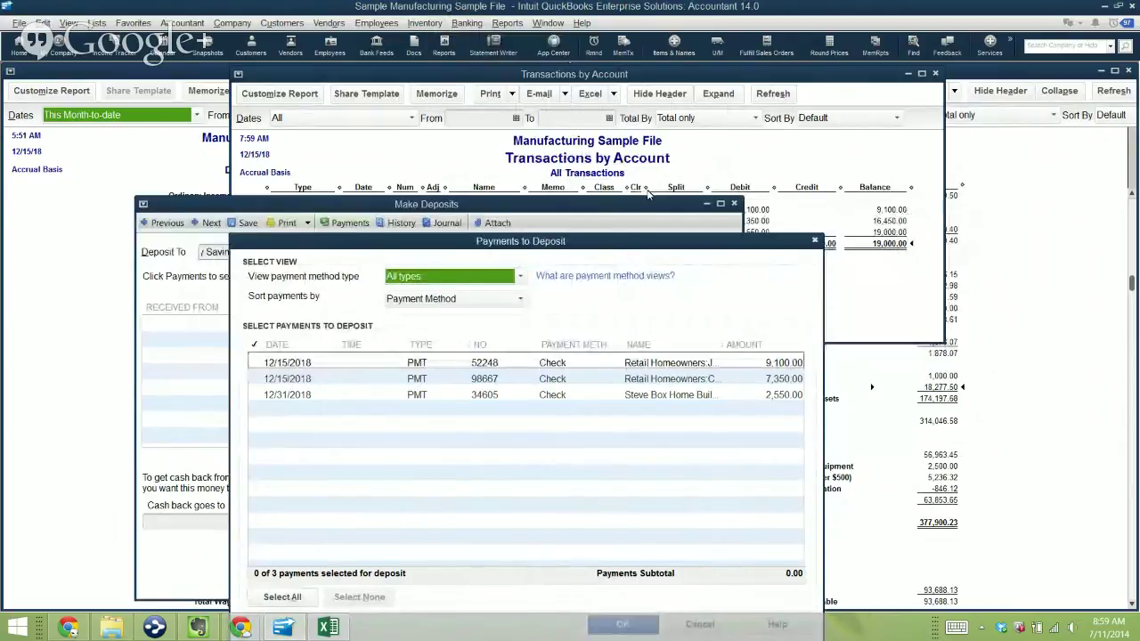
pyautogui.press('Escape')
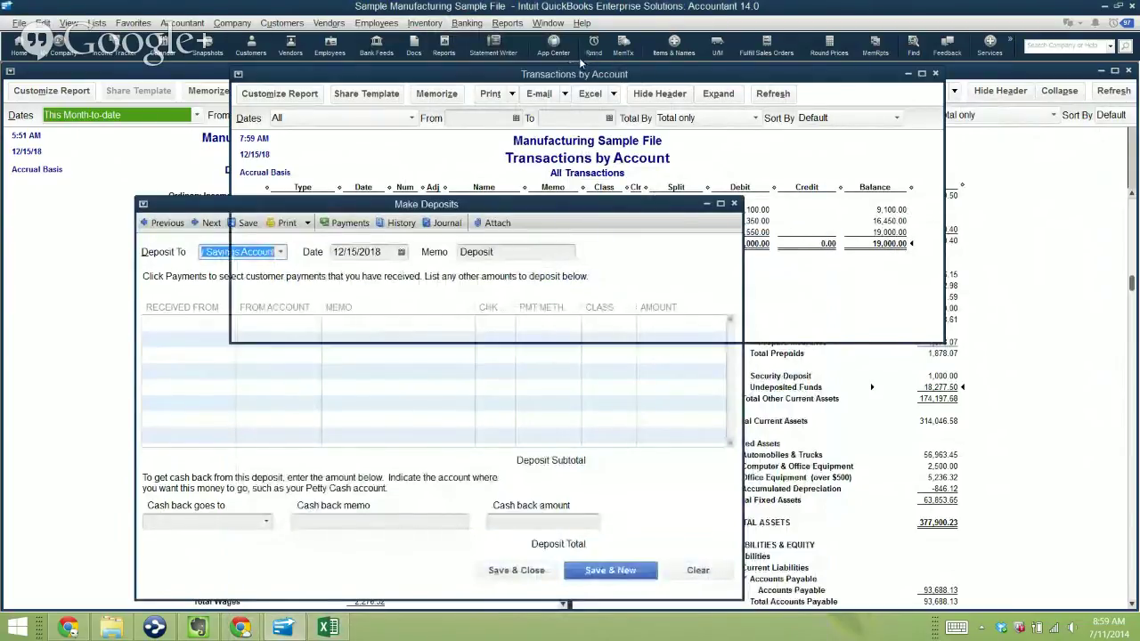
pyautogui.moveTo(583, 73); pyautogui.dragTo(794, 84)
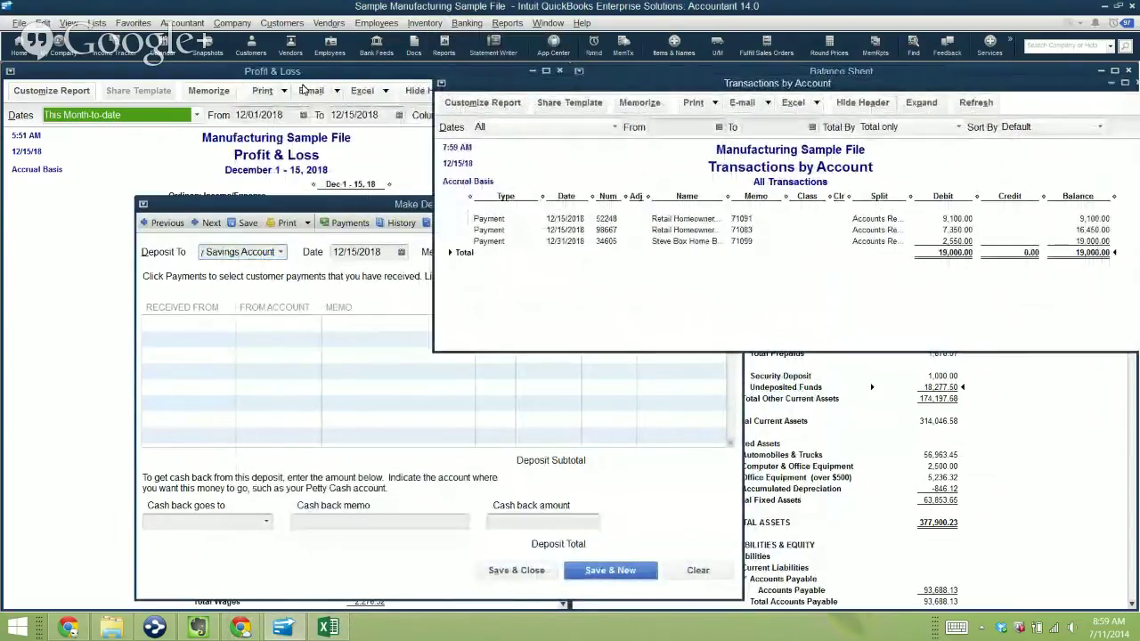
pyautogui.moveTo(245, 204); pyautogui.dragTo(187, 182)
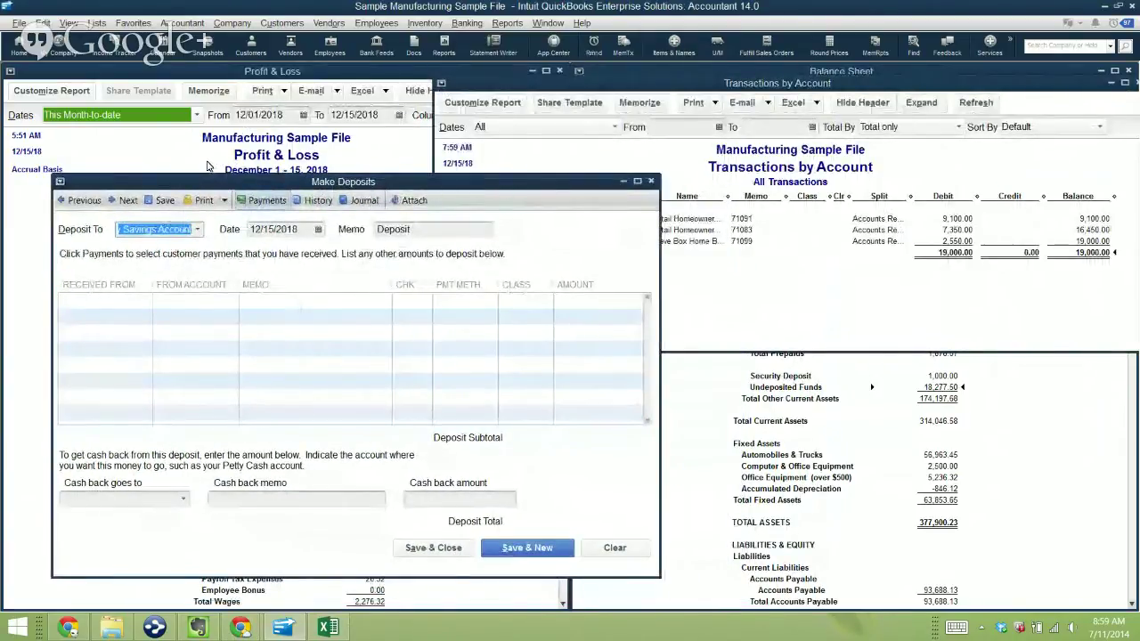
# Step: Set the deposit account to Company Savings, compare the Payments to Deposit list with the filtered report, and cancel the list
pyautogui.write('Company Savings')
pyautogui.hotkey('alt', 'p')
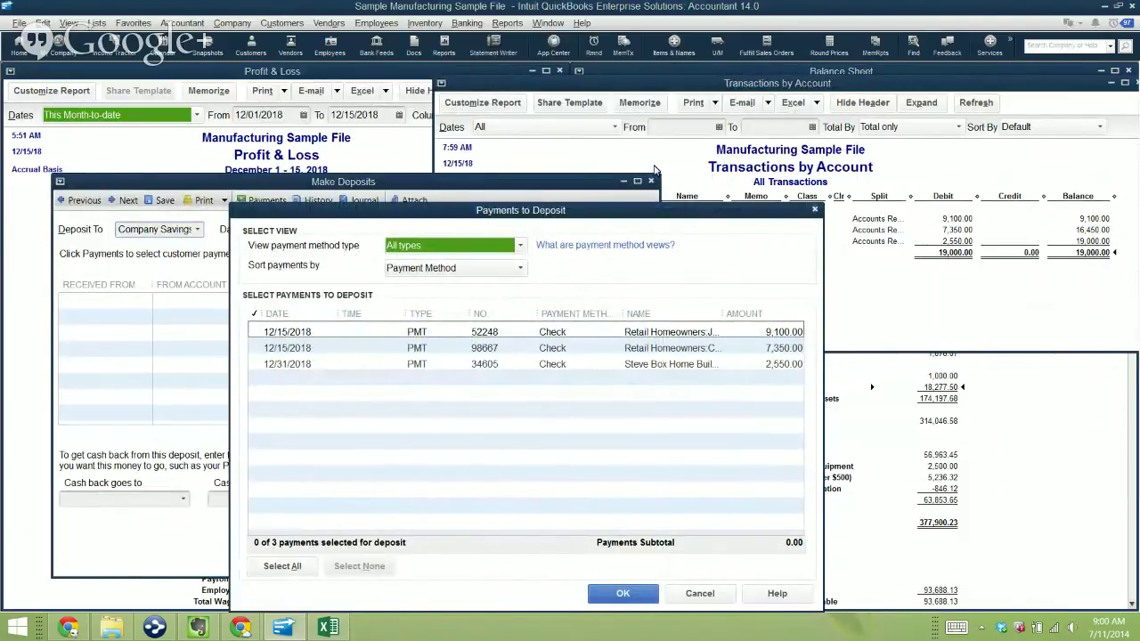
pyautogui.press('Escape')
# Step: Bring the Balance Sheet forward, set its dates to All, and select the Undeposited Funds line to check its balance
pyautogui.hotkey('ctrl', 'Tab')
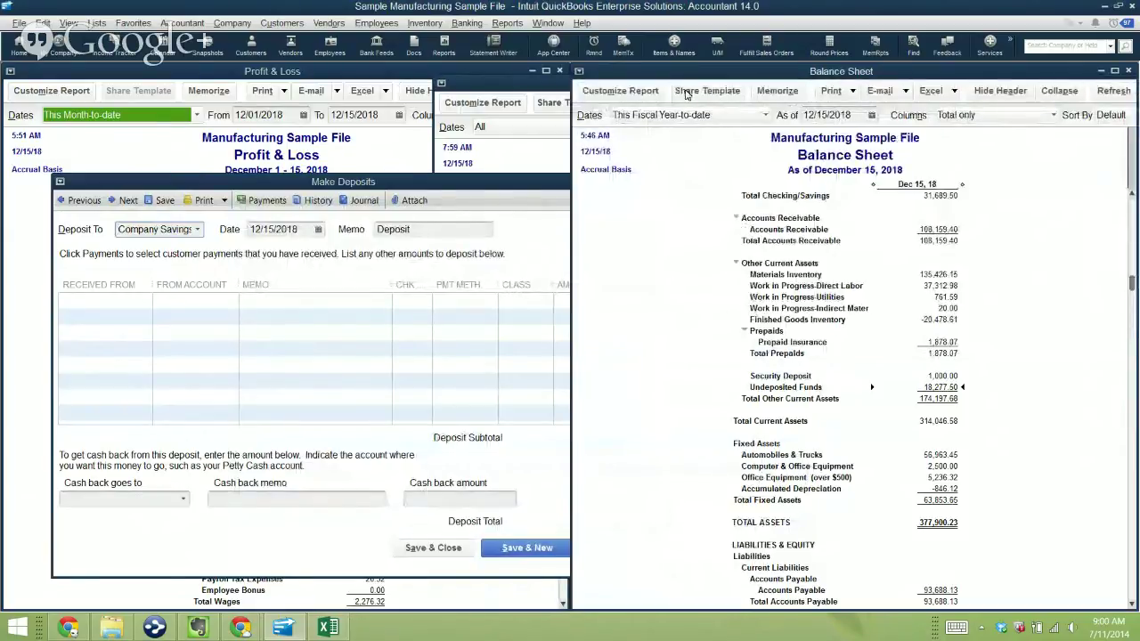
pyautogui.click(615, 111)
pyautogui.write('a')
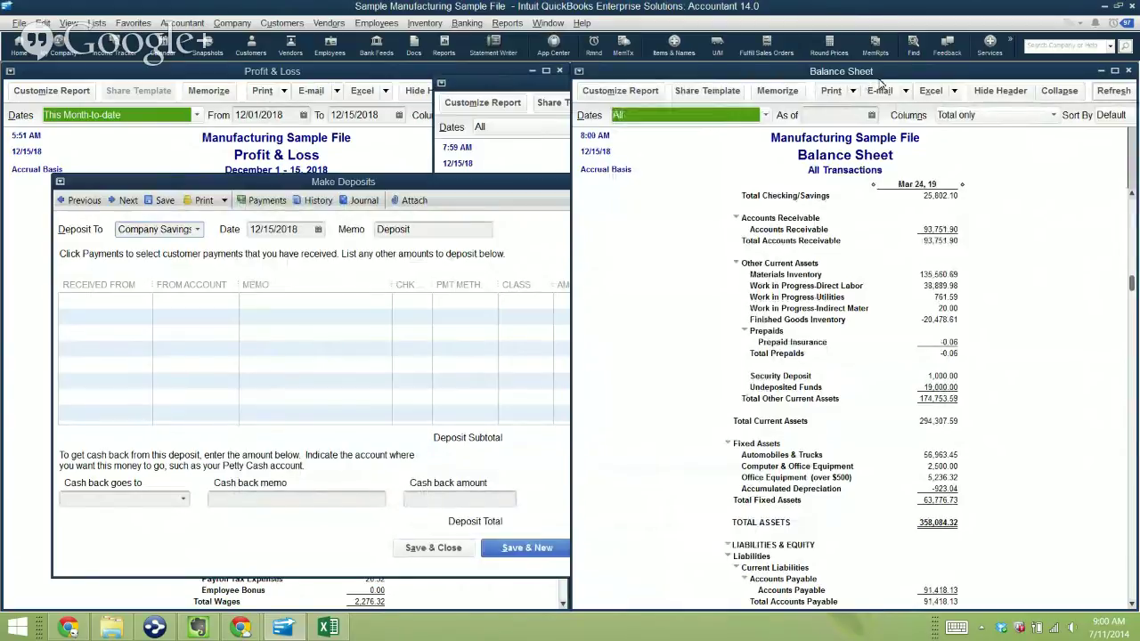
pyautogui.click(746, 312)
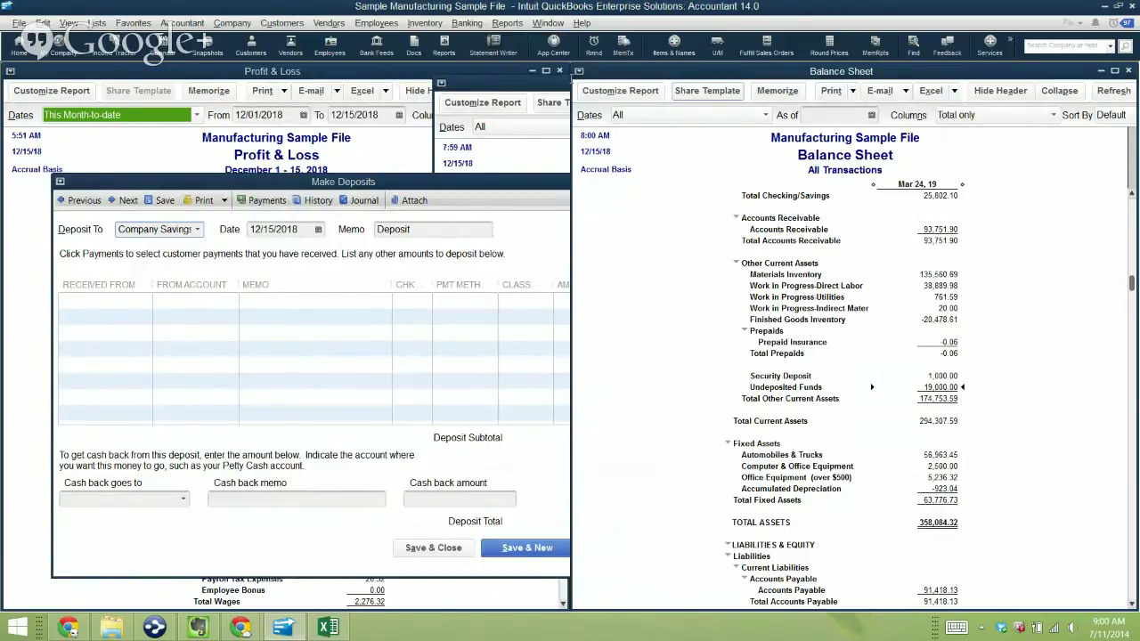
# Step: Set the Balance Sheet dates to Today and open the Transactions by Account detail for Undeposited Funds
pyautogui.hotkey('alt', 'd')
pyautogui.press('Down')
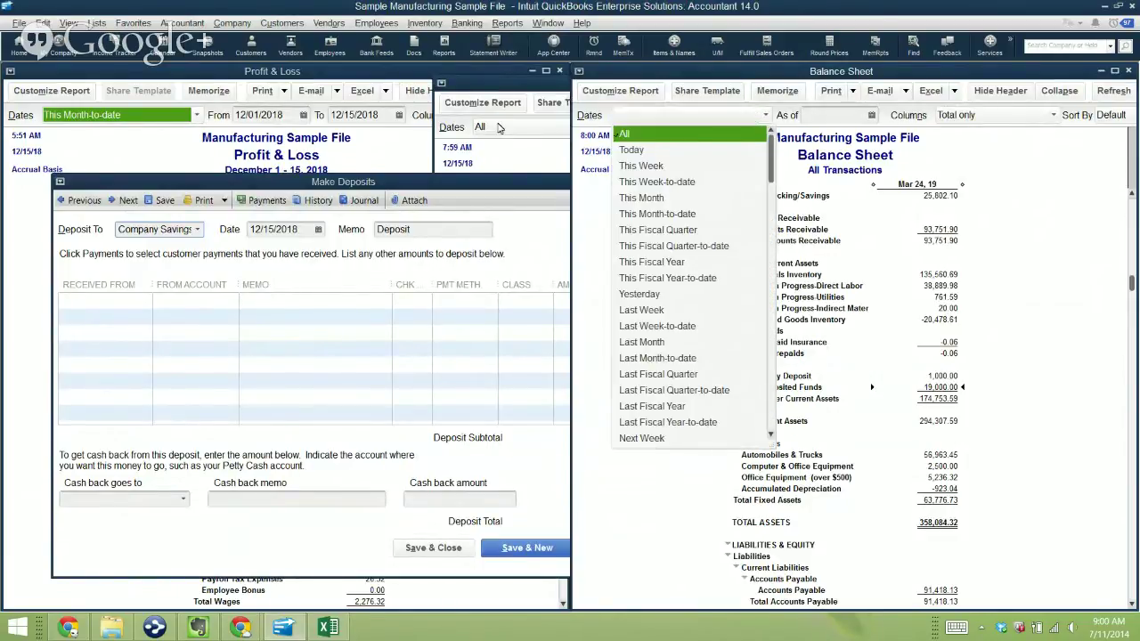
pyautogui.press('Return')
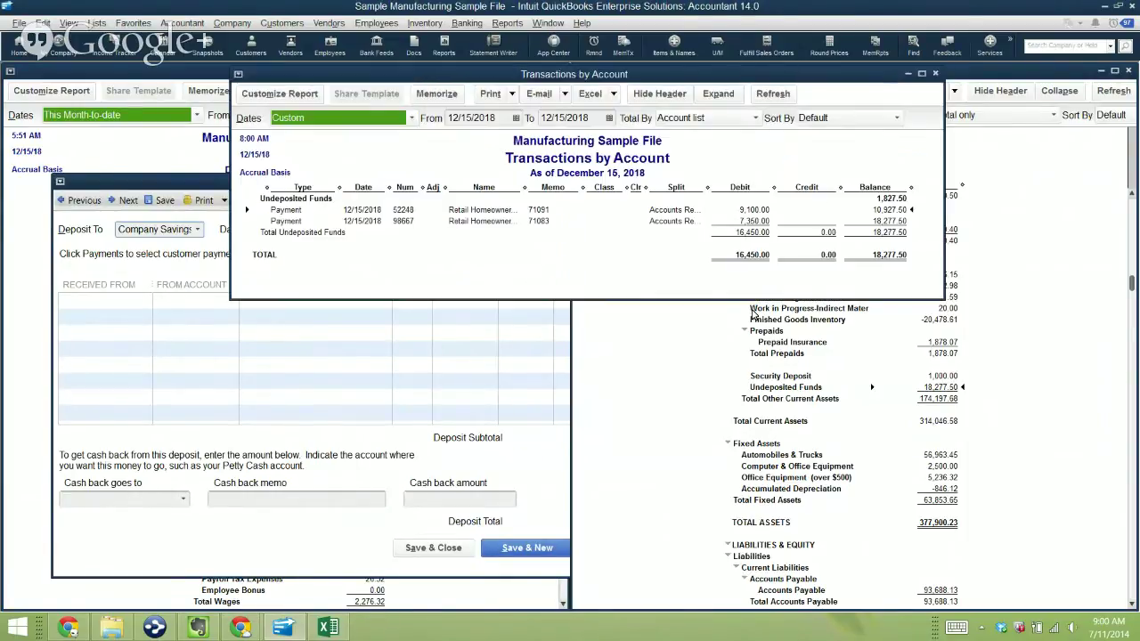
# Step: Set the new detail report's dates to All and compare its latest transactions with the Undeposited Funds balance on the Balance Sheet
pyautogui.press('a')
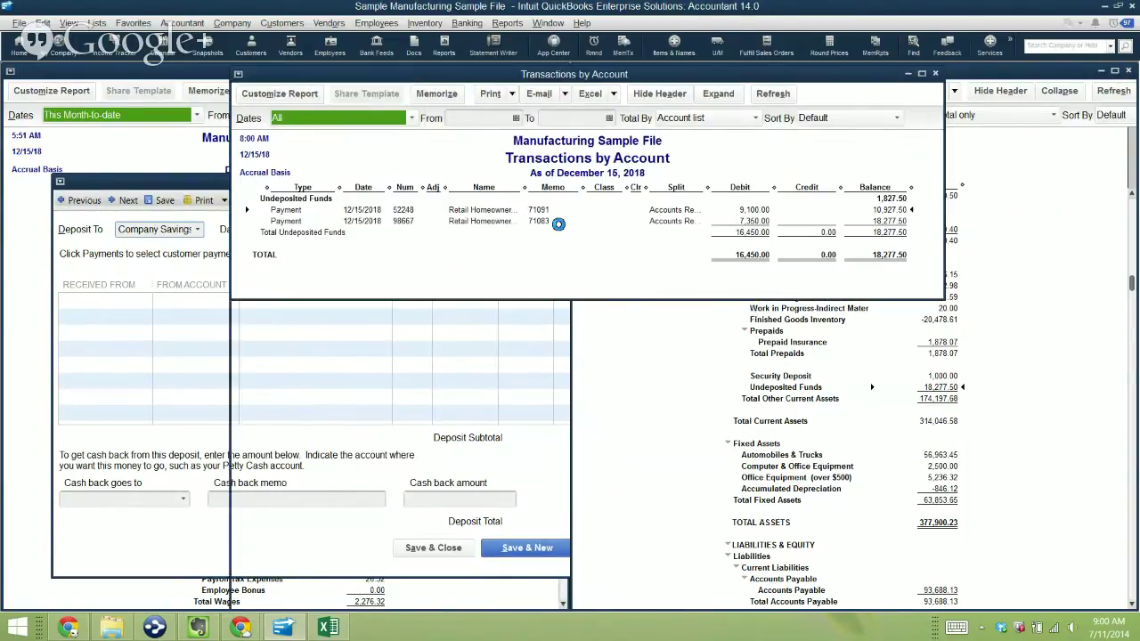
pyautogui.scroll(-5, 755, 459)
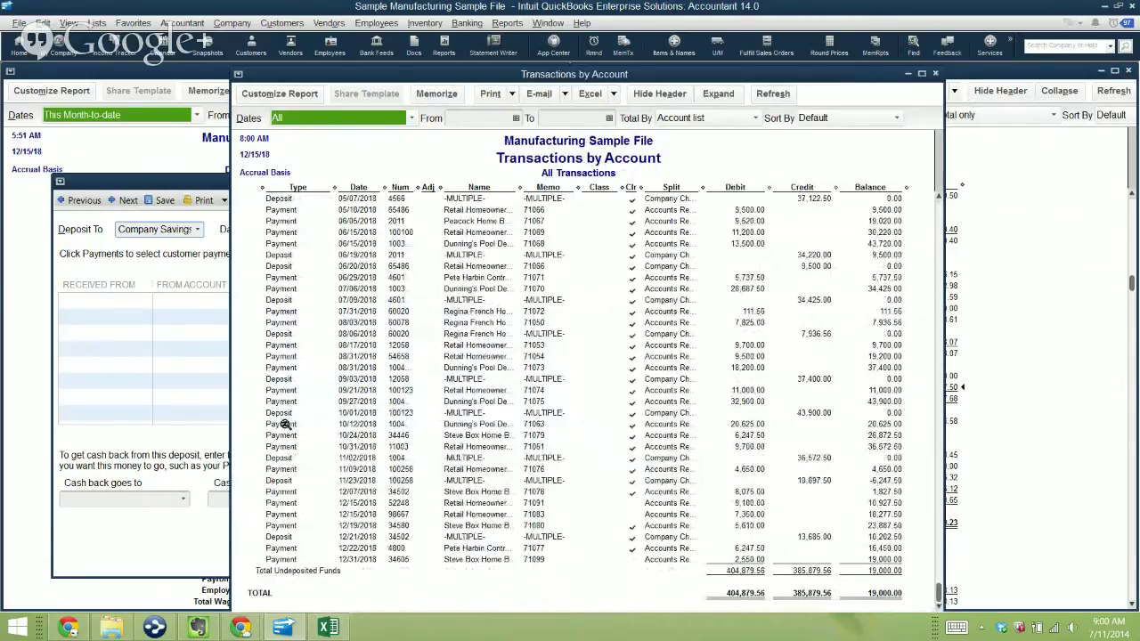
pyautogui.hotkey('ctrl', 'Tab')
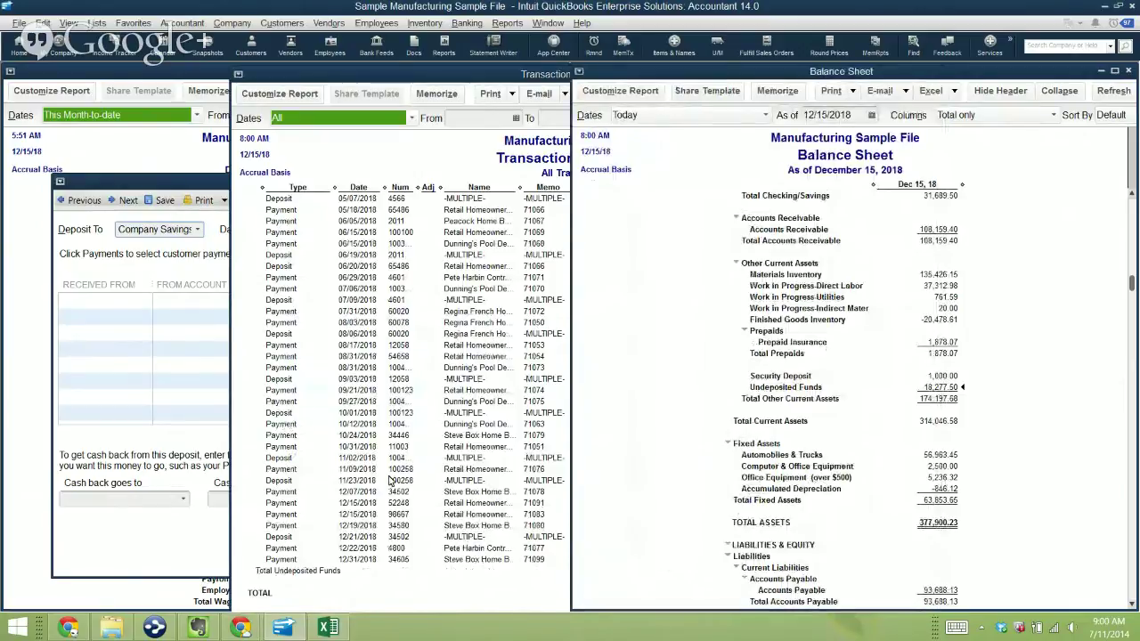
pyautogui.click(385, 467)
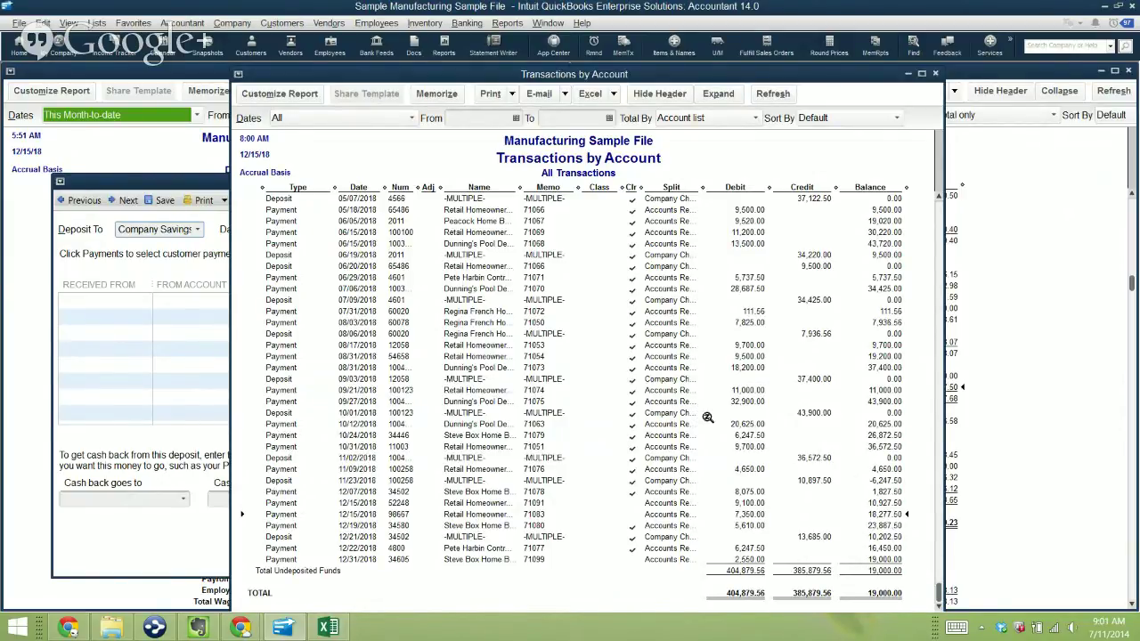
# Step: Close the all-dates Undeposited Funds detail without memorizing it, and close the Make Deposits window
pyautogui.click(939, 592)
pyautogui.click(934, 73)
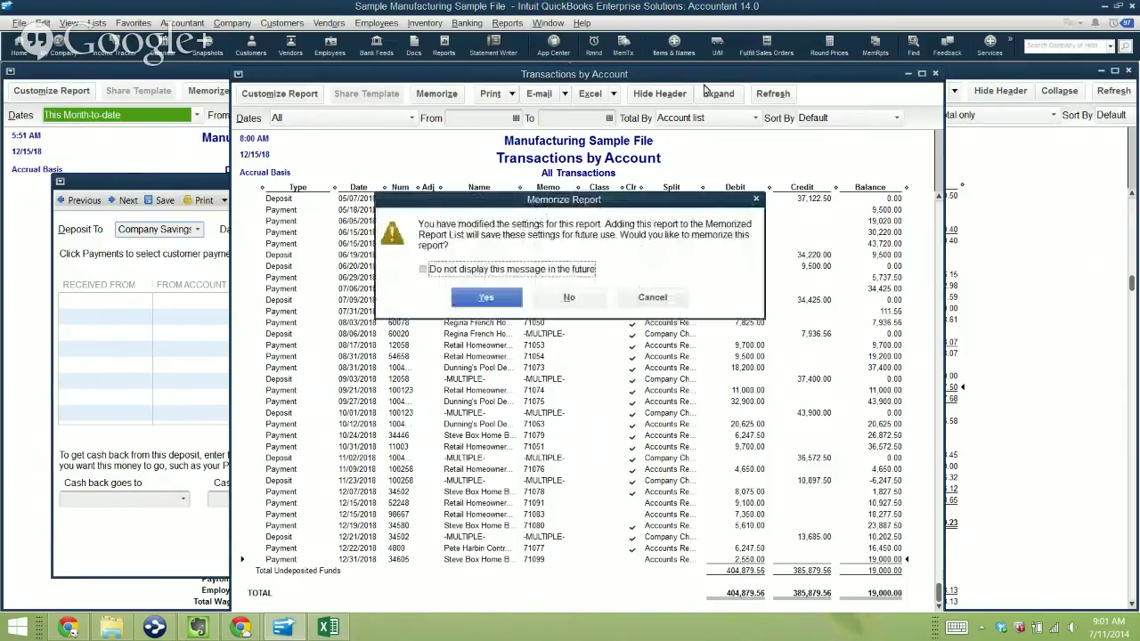
pyautogui.click(569, 297)
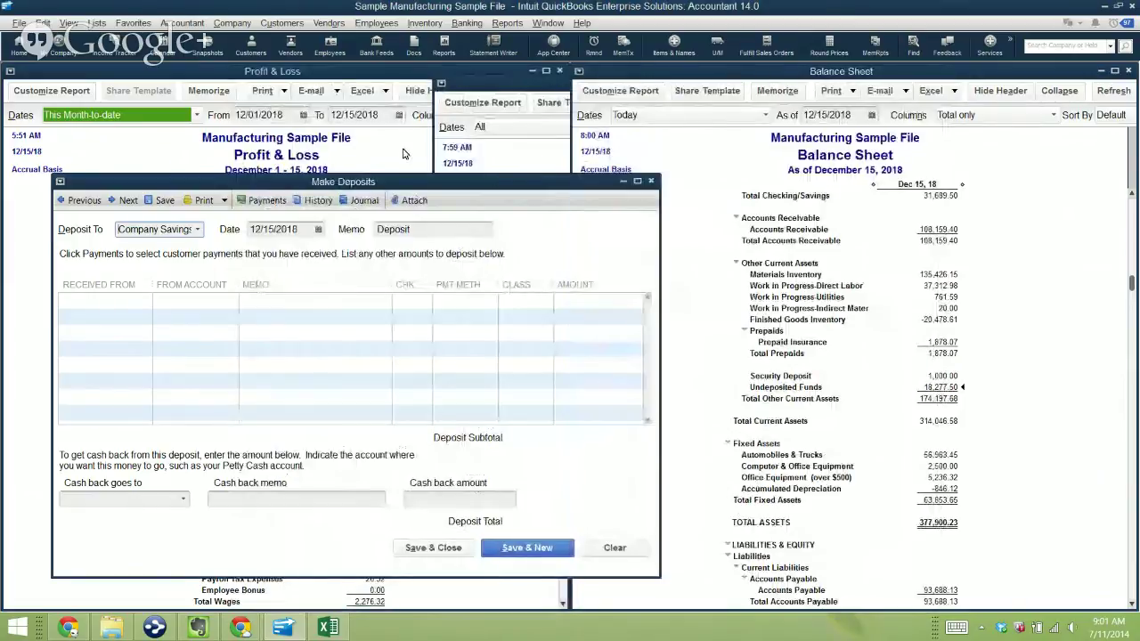
pyautogui.press('Escape')
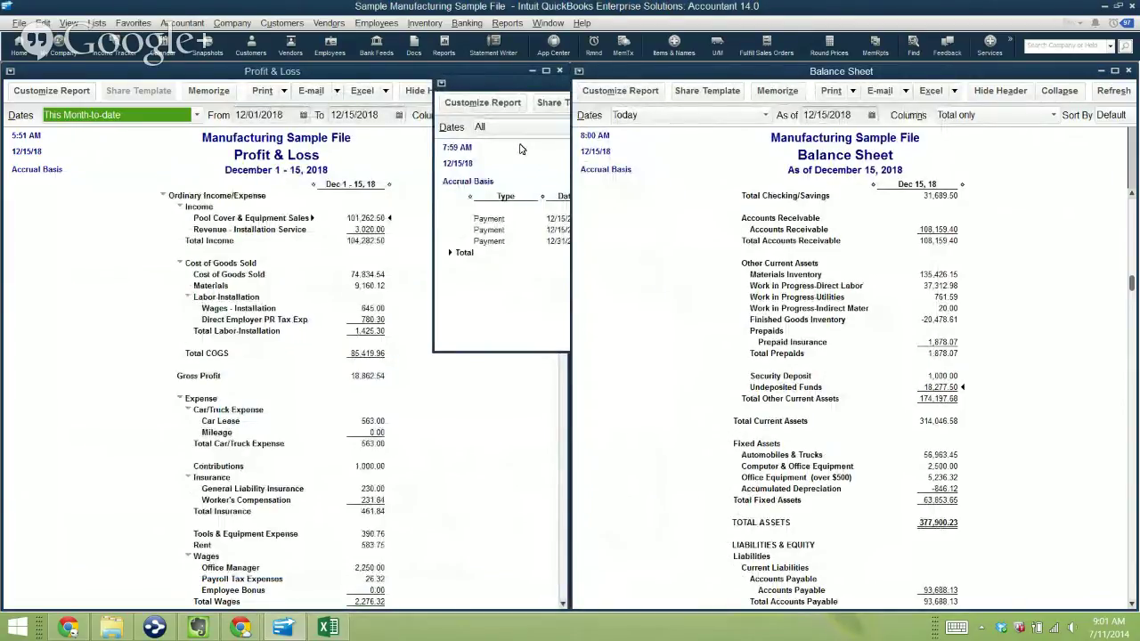
# Step: Bring the report of uncleared Undeposited Funds payments forward and close it without memorizing it
pyautogui.click(485, 149)
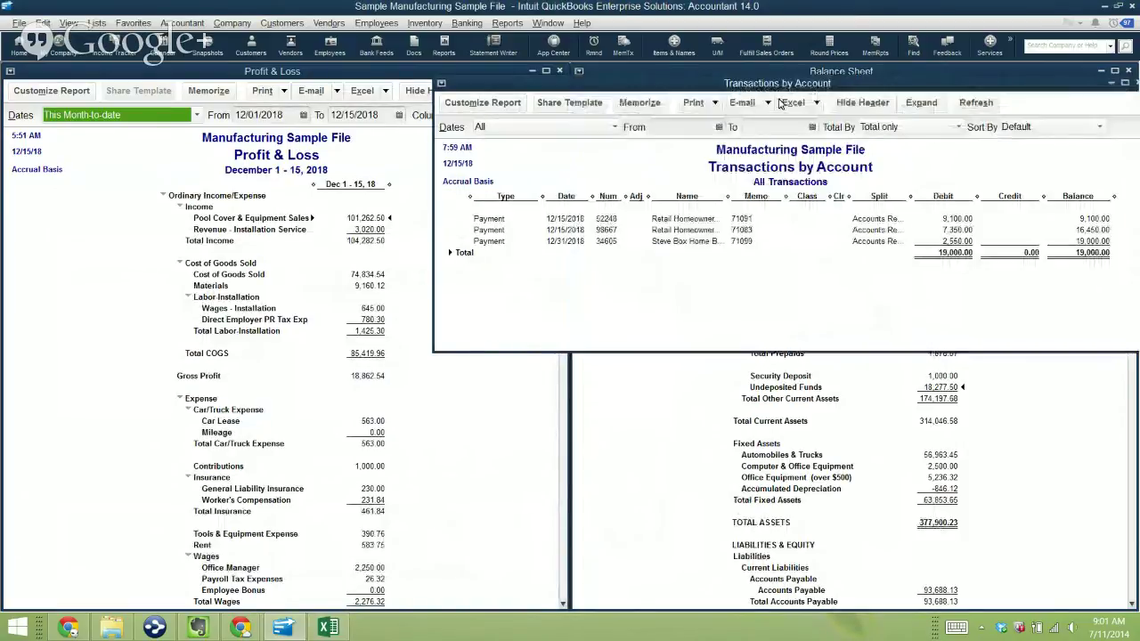
pyautogui.moveTo(944, 82); pyautogui.dragTo(792, 100)
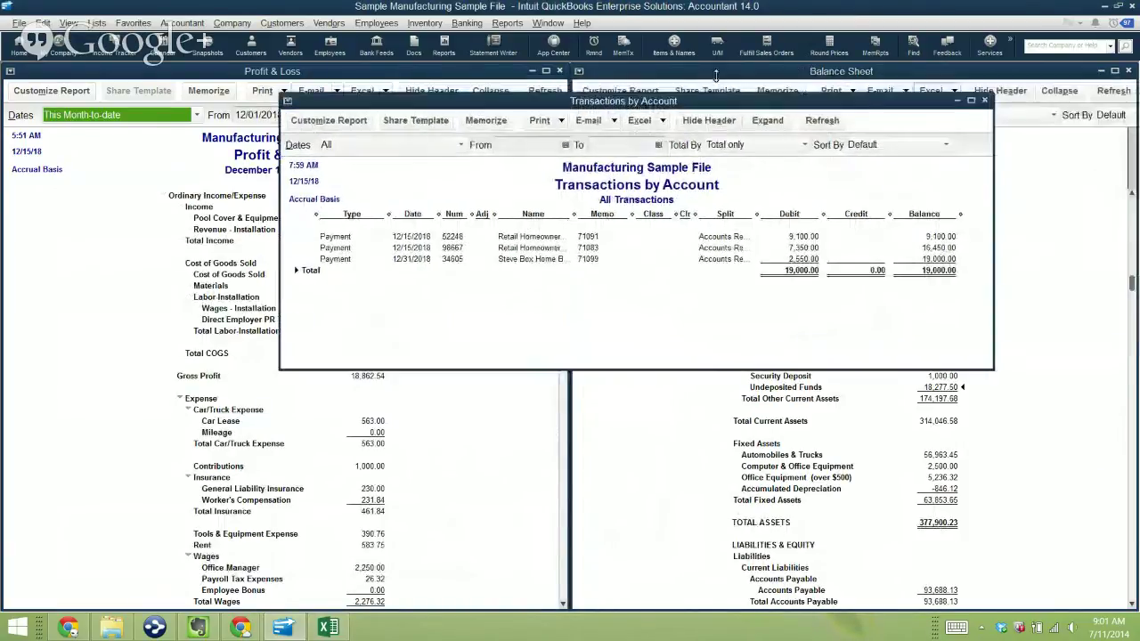
pyautogui.press('Escape')
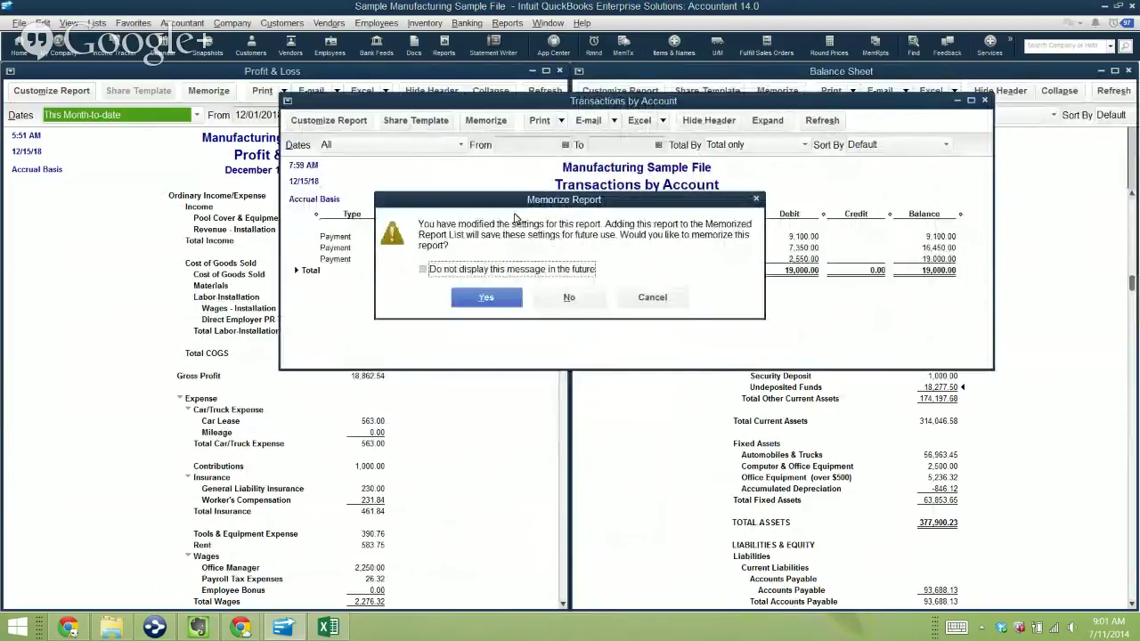
pyautogui.click(532, 293)
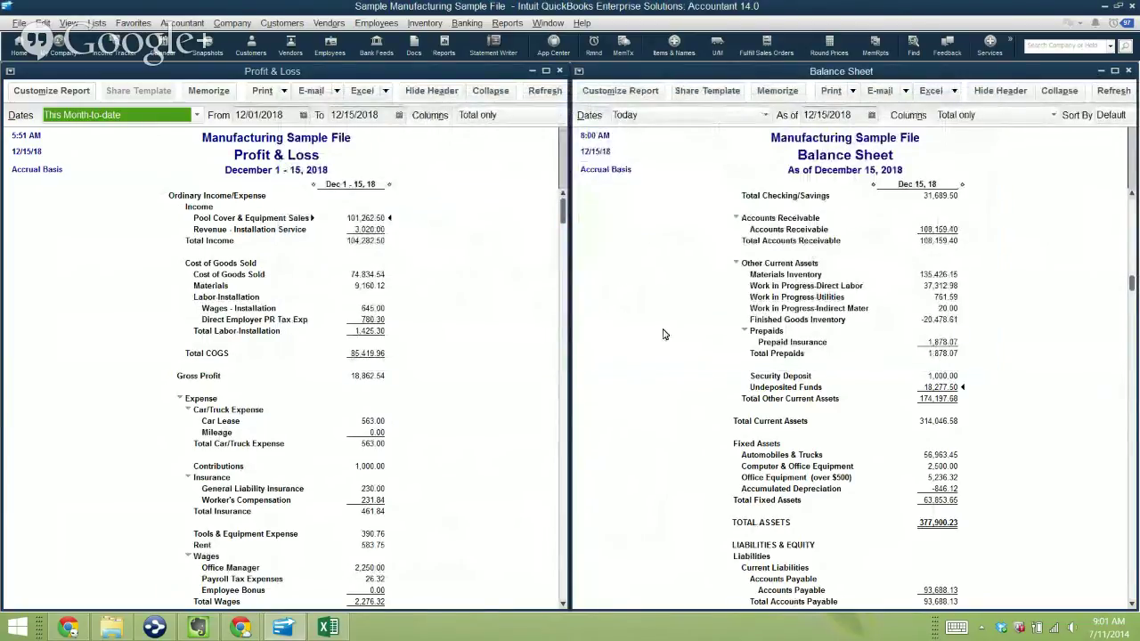
# Step: Open Make Deposits again and move the Payments to Deposit list aside to examine the undeposited payments
pyautogui.scroll(-4, 672, 377)
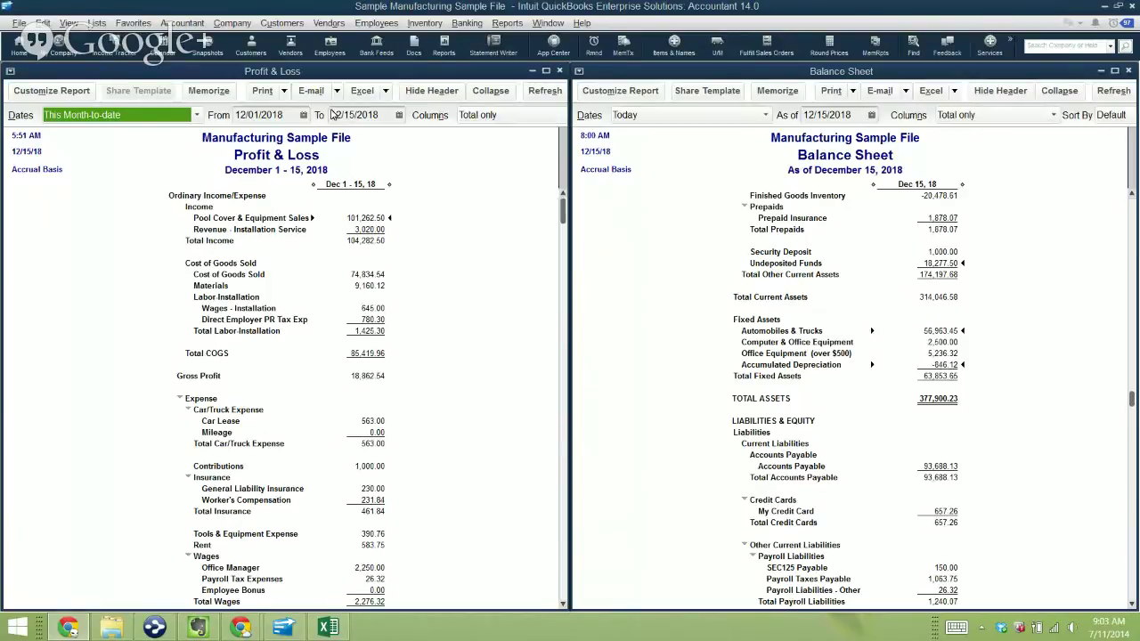
pyautogui.hotkey('alt', 'b')
pyautogui.press('Down')
pyautogui.press('Down')
pyautogui.press('Down')
pyautogui.press('Down')
pyautogui.press('Down')
pyautogui.press('Down')
pyautogui.press('Up')
pyautogui.press('Up')
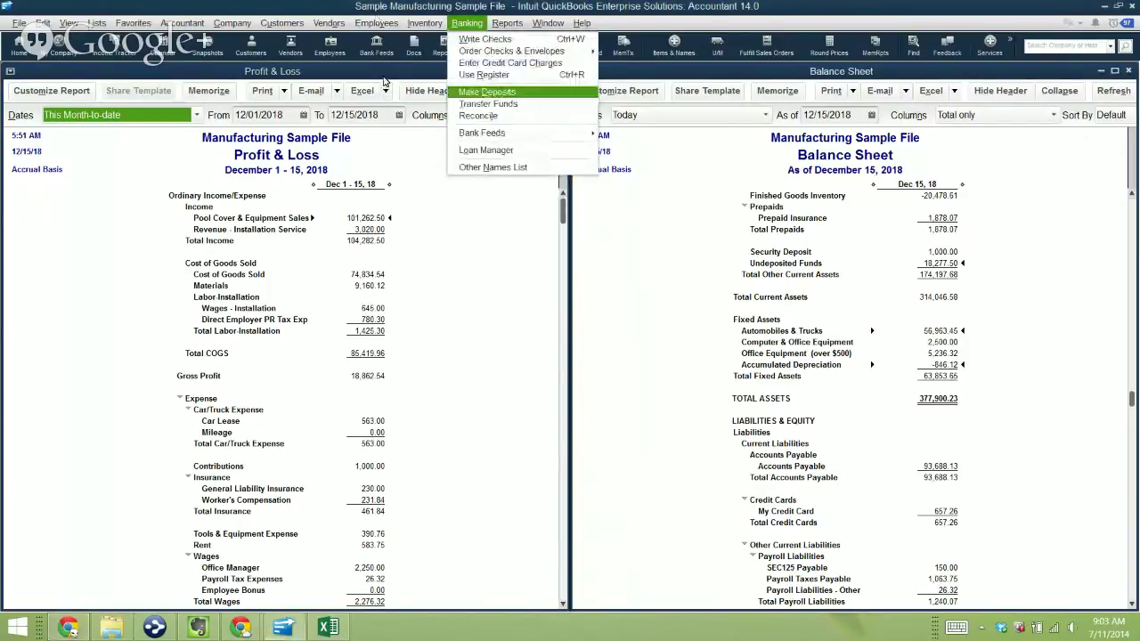
pyautogui.press('Return')
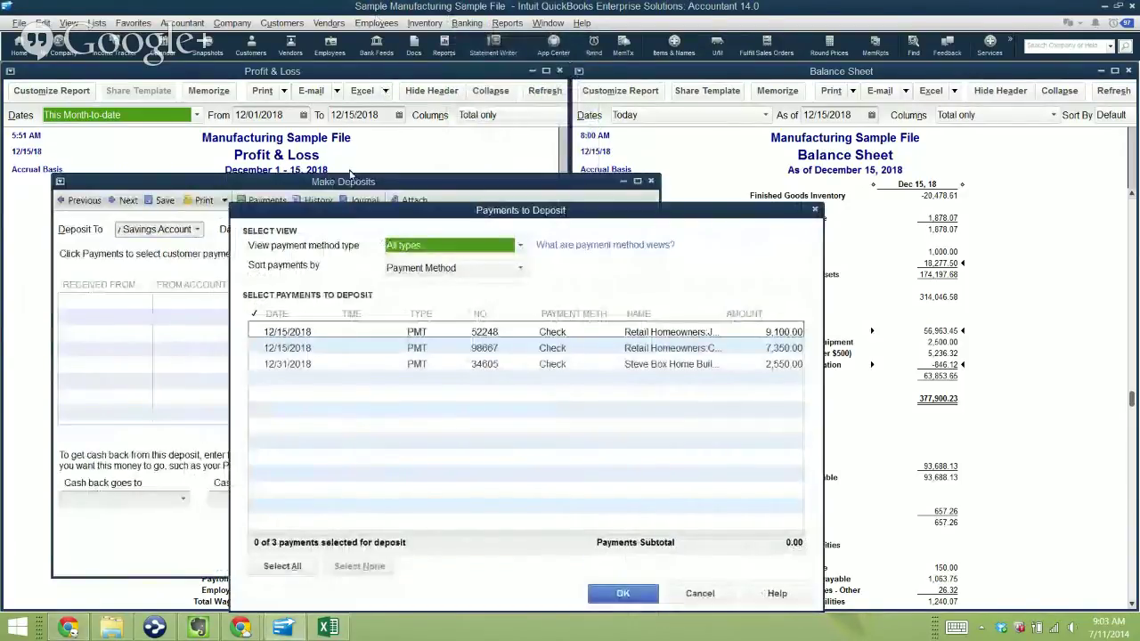
pyautogui.moveTo(354, 212); pyautogui.dragTo(549, 75)
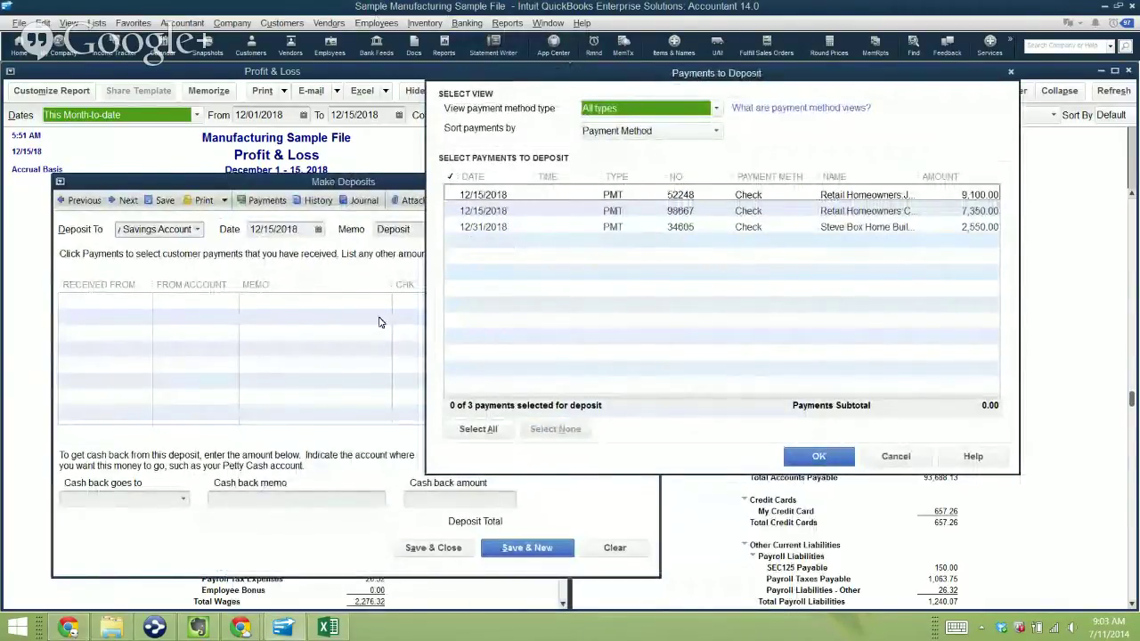
# Step: Add all three undeposited payments to the deposit, enter an offsetting line of -19,000, and open the account choices for that line
pyautogui.click(478, 428)
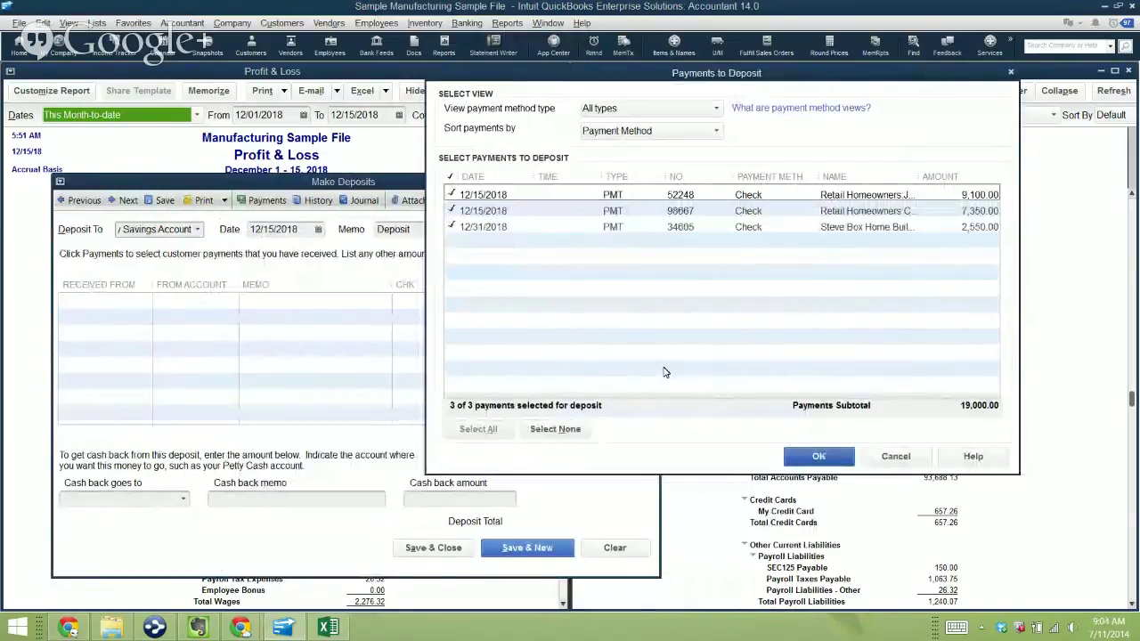
pyautogui.press('Return')
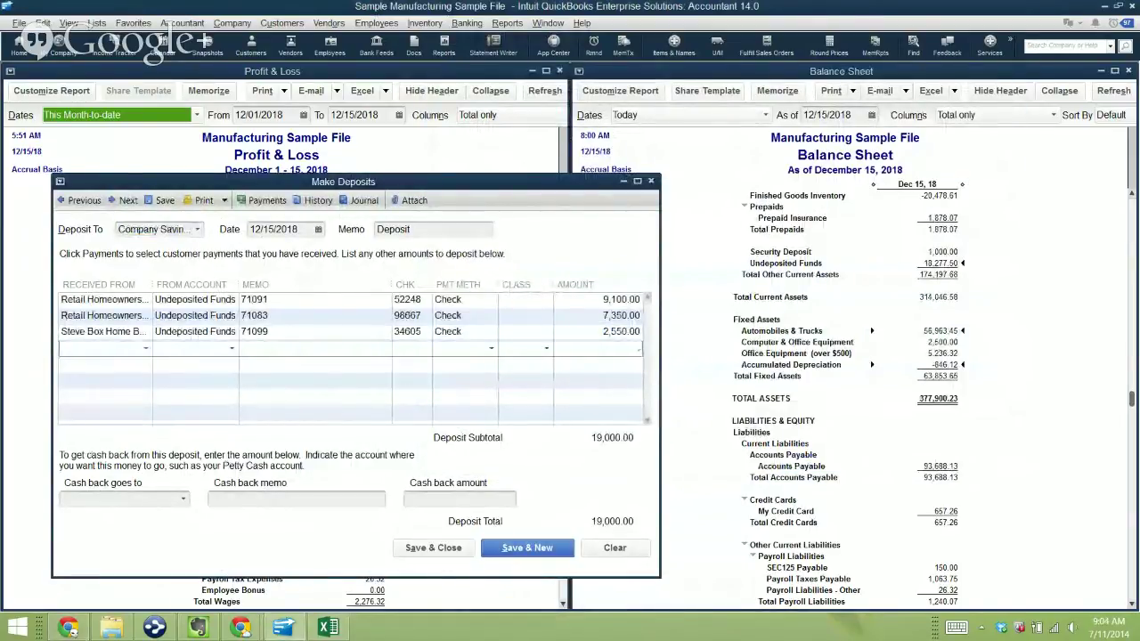
pyautogui.click(623, 348)
pyautogui.write('-19000')
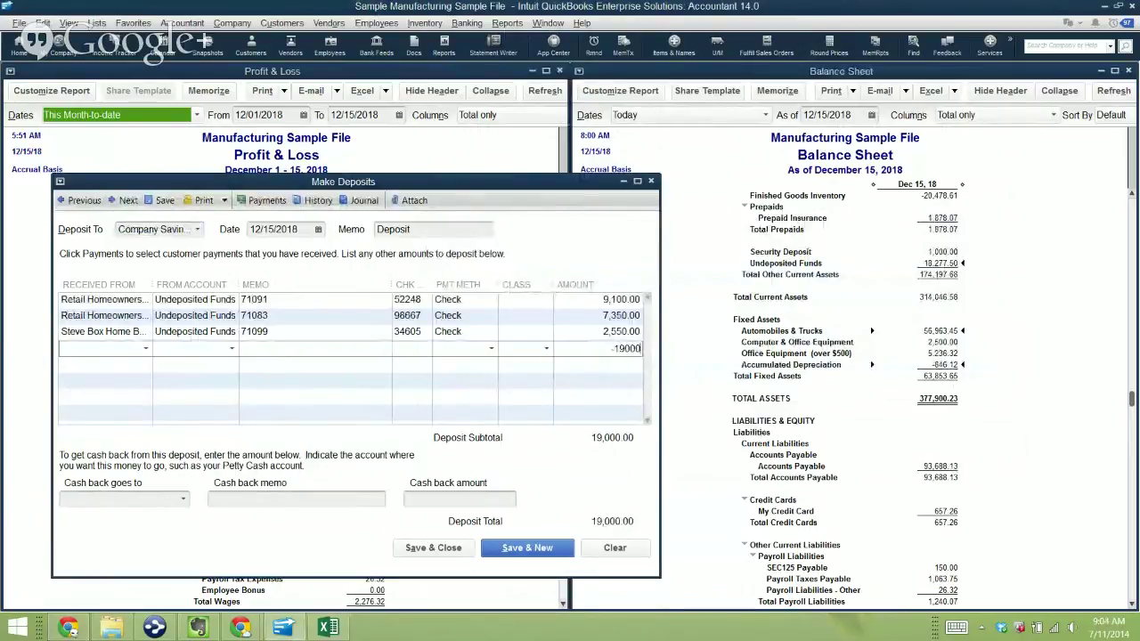
pyautogui.press('Tab')
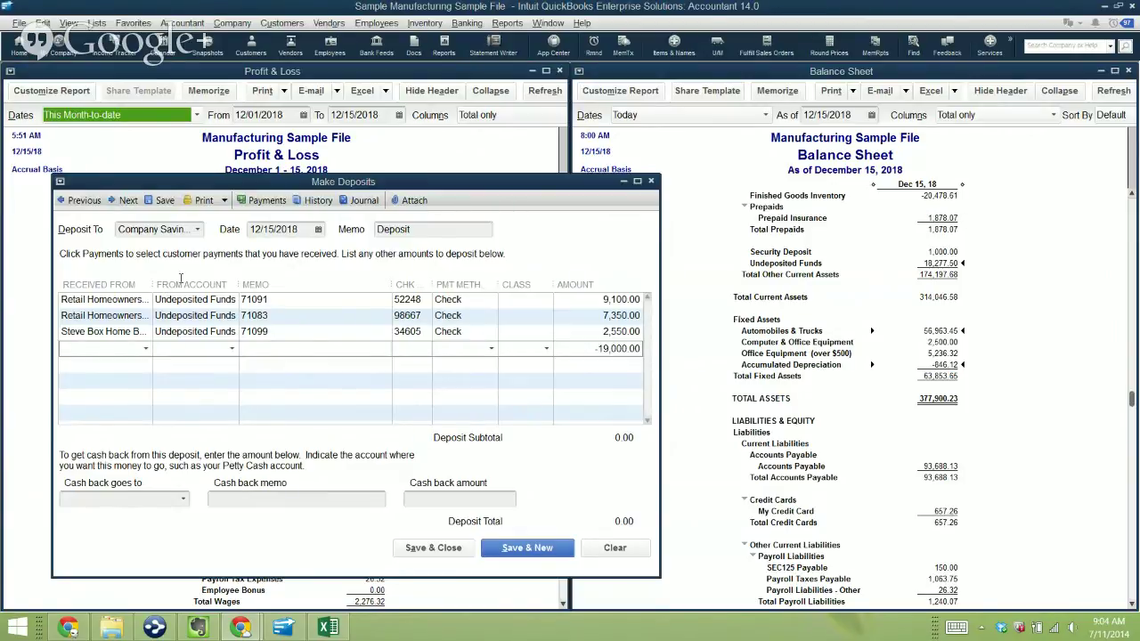
pyautogui.hotkey('alt', 'Down')
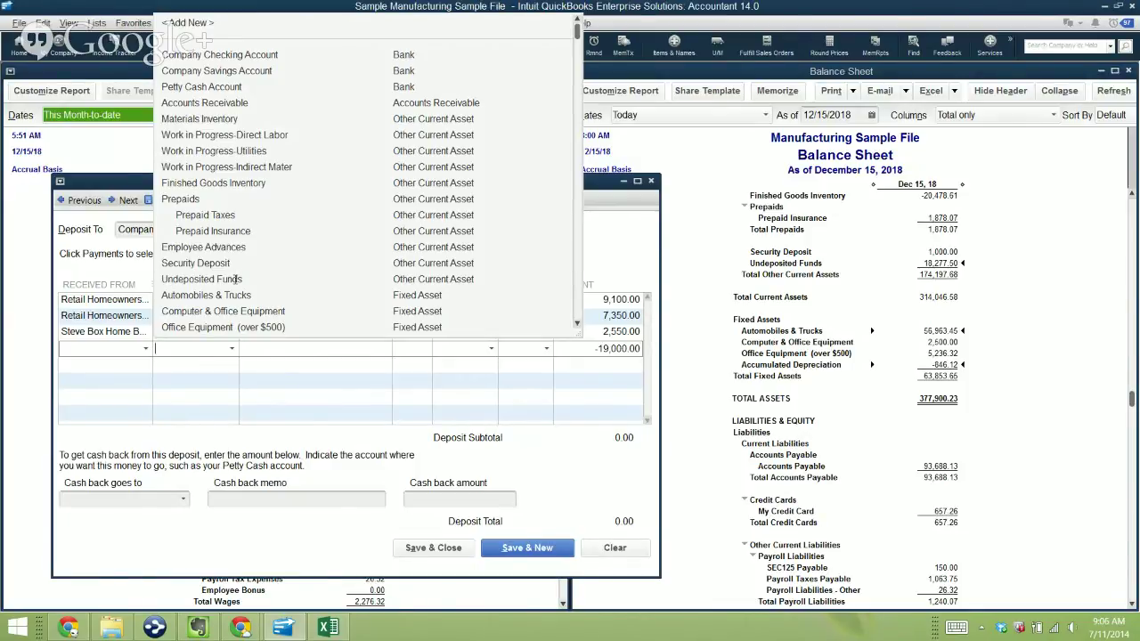
# Step: Clear the unsaved deposit and close the Make Deposits window
pyautogui.click(465, 462)
pyautogui.click(615, 548)
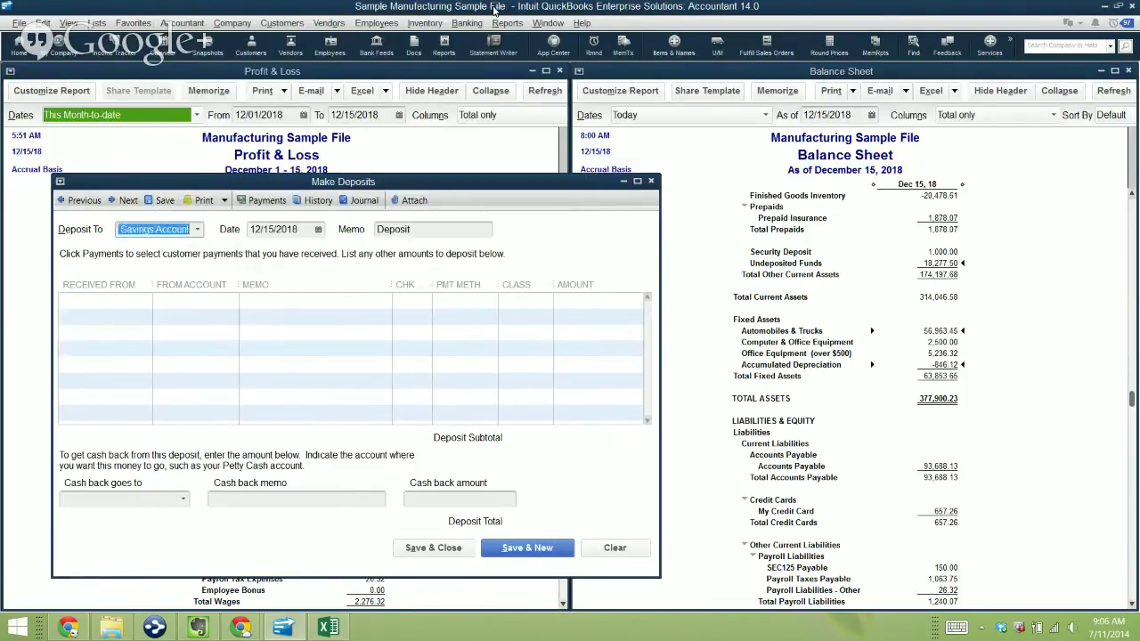
pyautogui.click(527, 151)
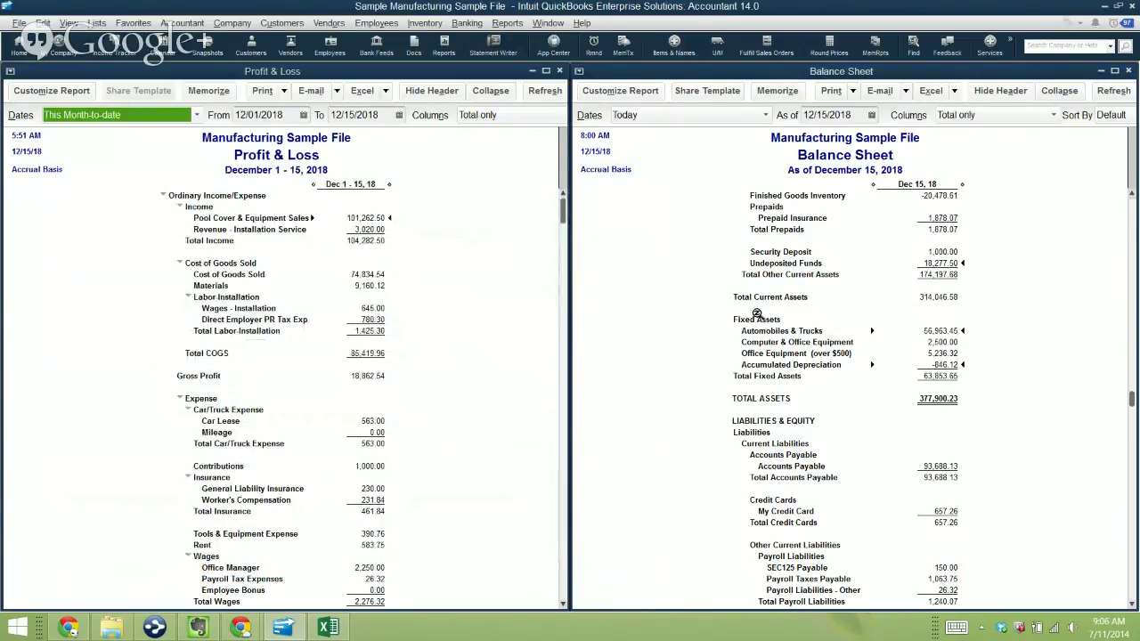
# Step: Review the liabilities on the Balance Sheet and open the A/P Aging Summary to check the Accounts Payable balance
pyautogui.scroll(-2, 773, 337)
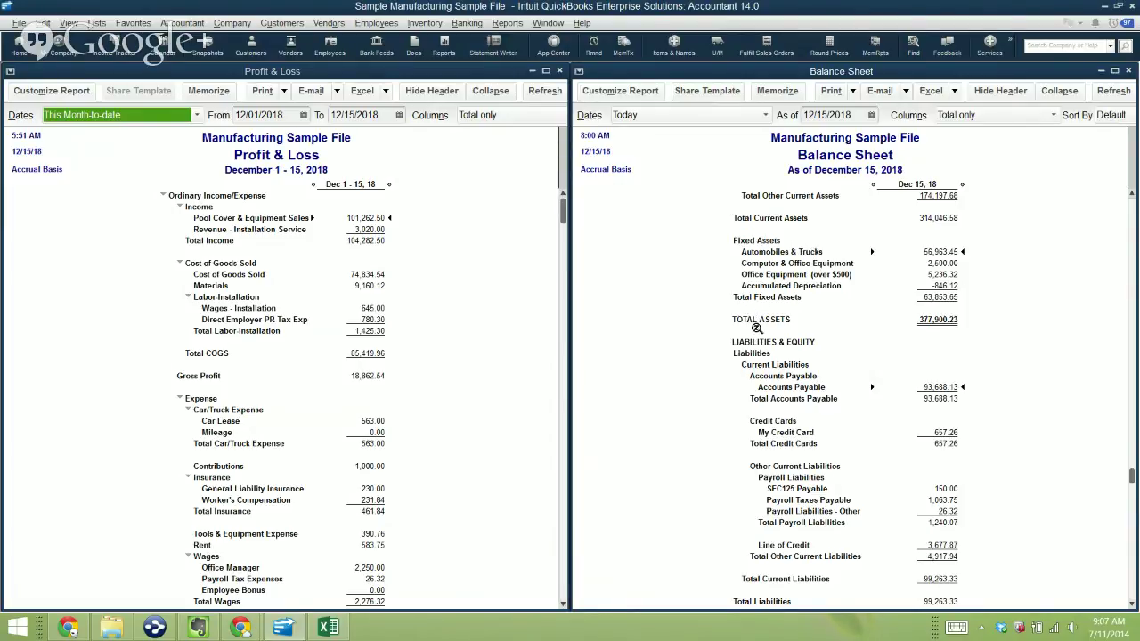
pyautogui.scroll(-3, 755, 327)
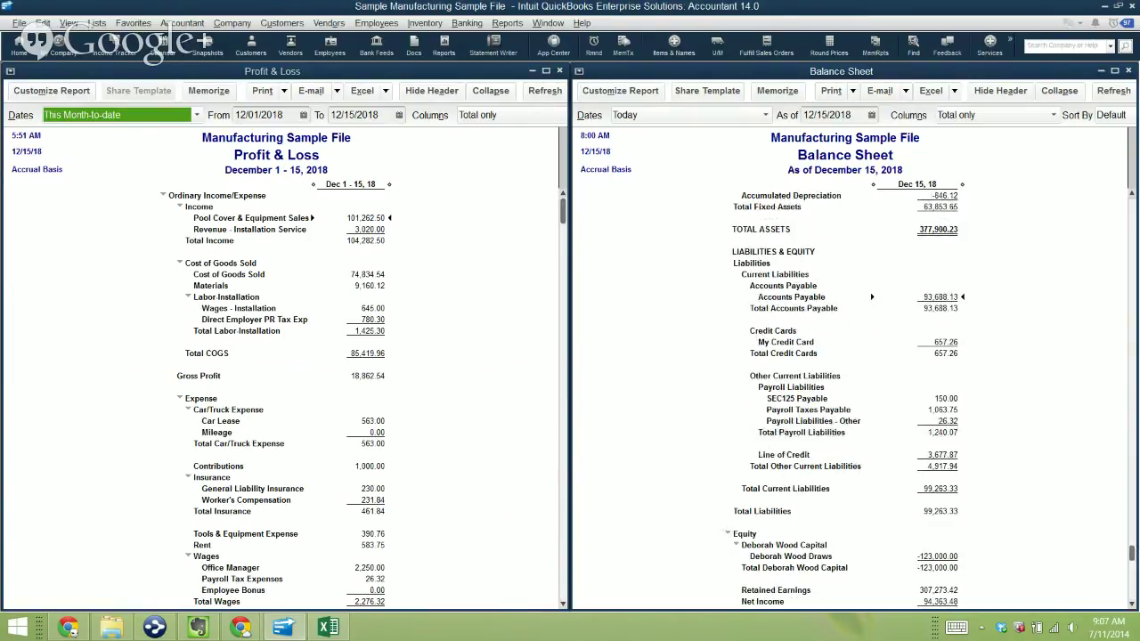
pyautogui.press('Down')
pyautogui.press('Up')
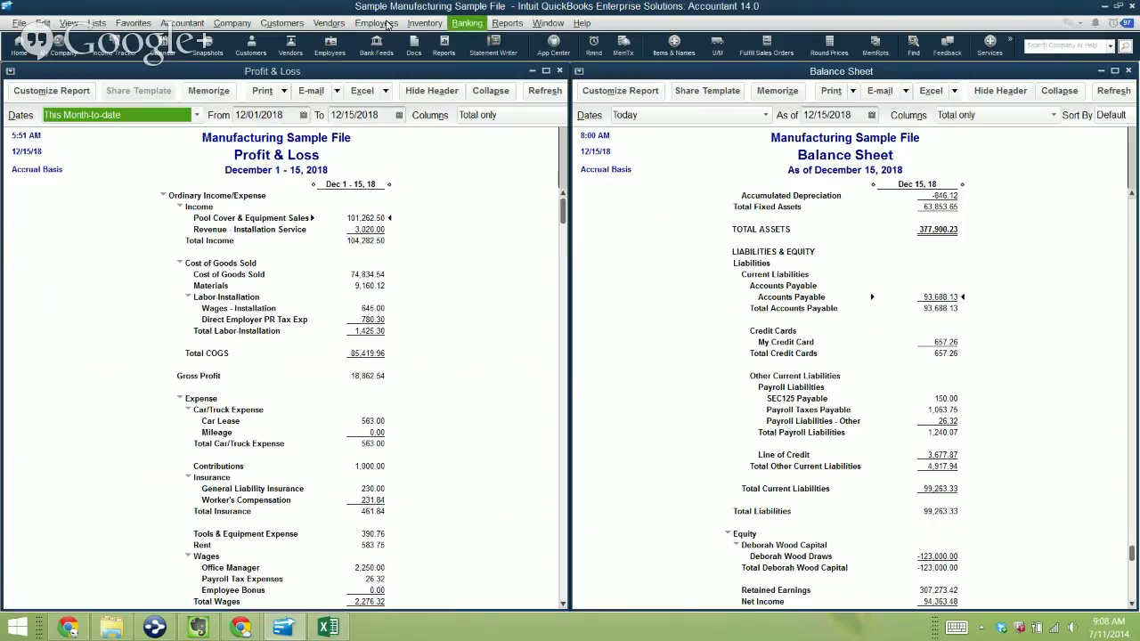
pyautogui.click(507, 23)
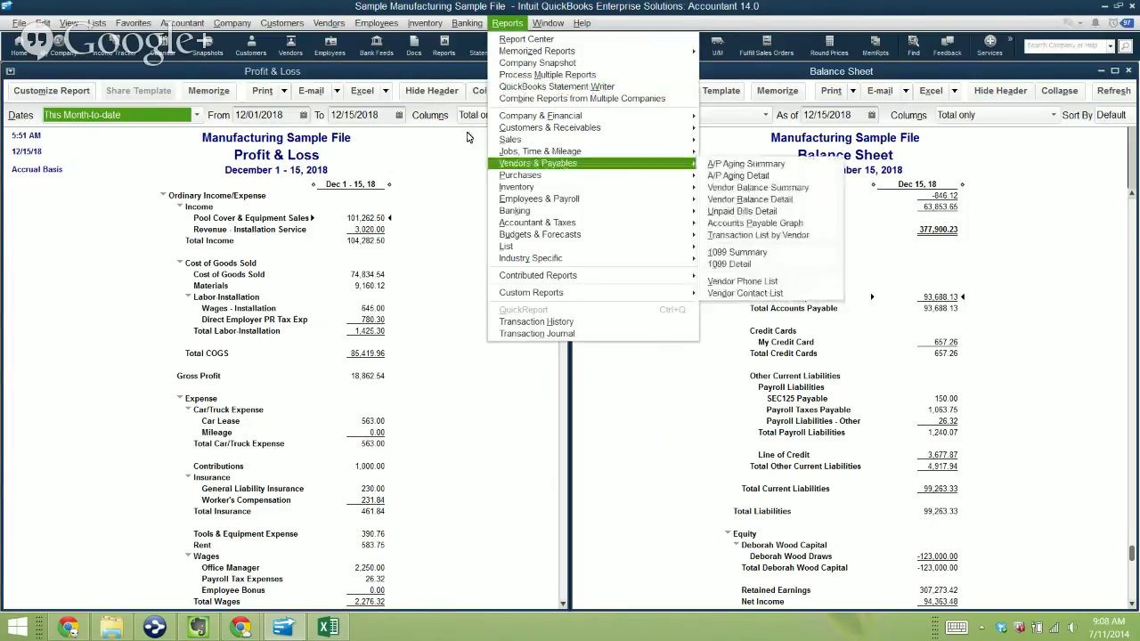
pyautogui.click(614, 135)
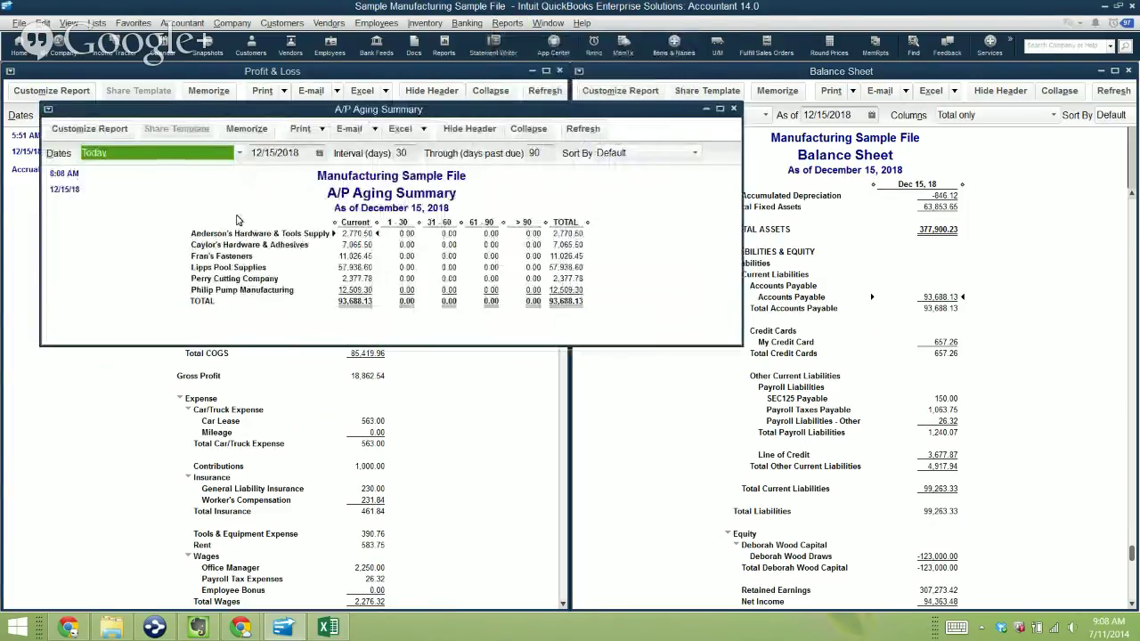
# Step: Examine the vendor balances and the overdue aging columns in the A/P Aging Summary against Accounts Payable
pyautogui.click(293, 277)
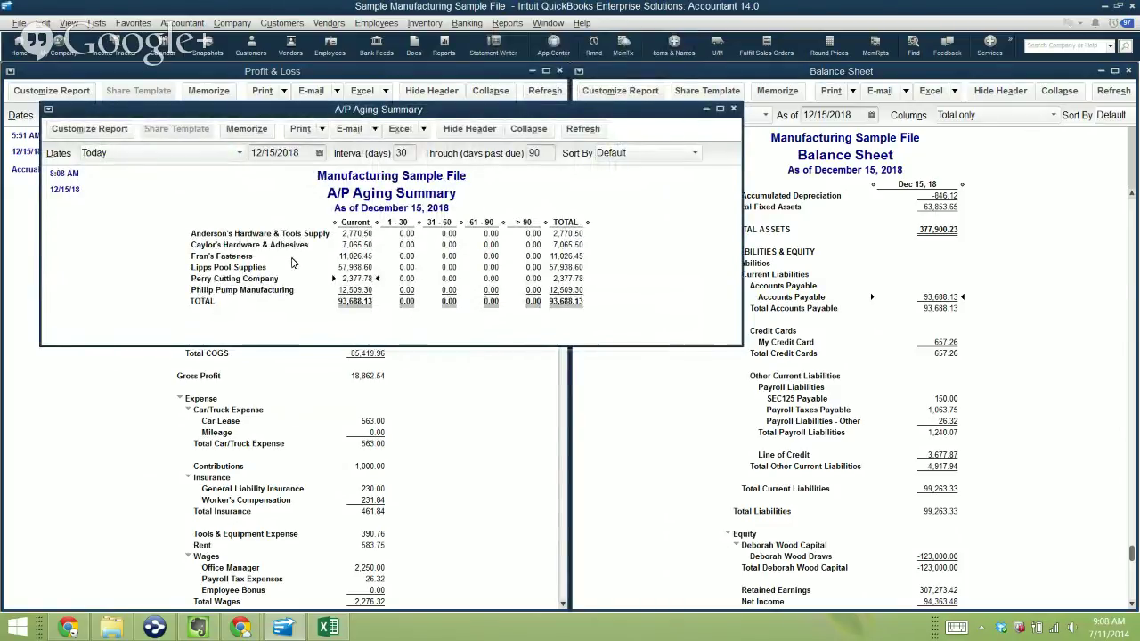
pyautogui.press('Down')
pyautogui.press('Right')
pyautogui.press('Right')
pyautogui.press('Right')
pyautogui.press('Right')
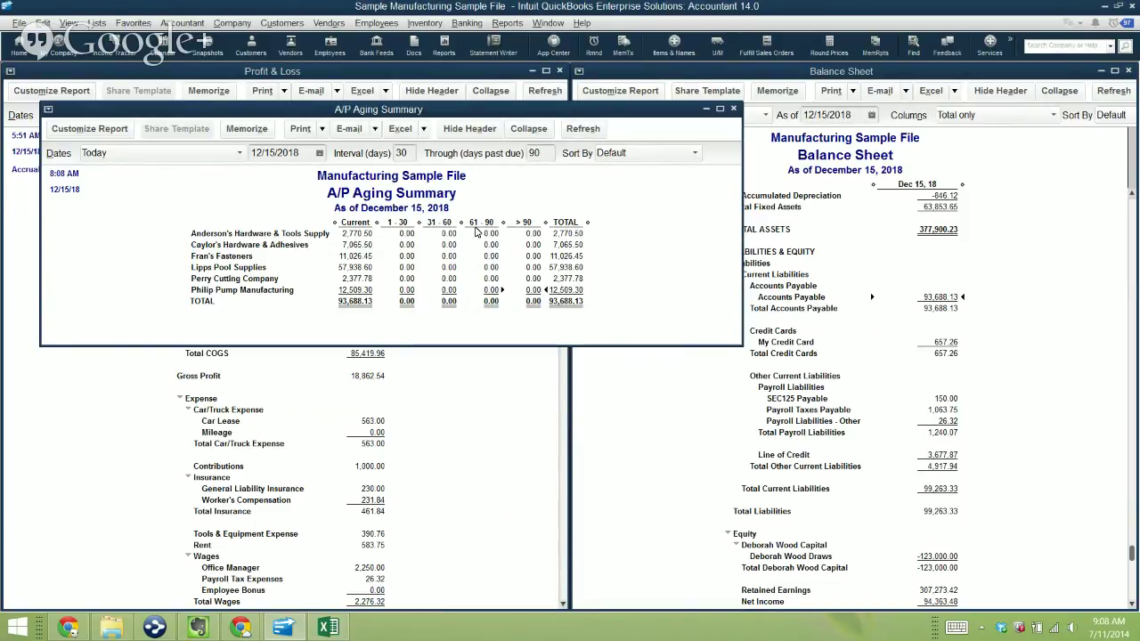
pyautogui.press('Up')
pyautogui.press('Up')
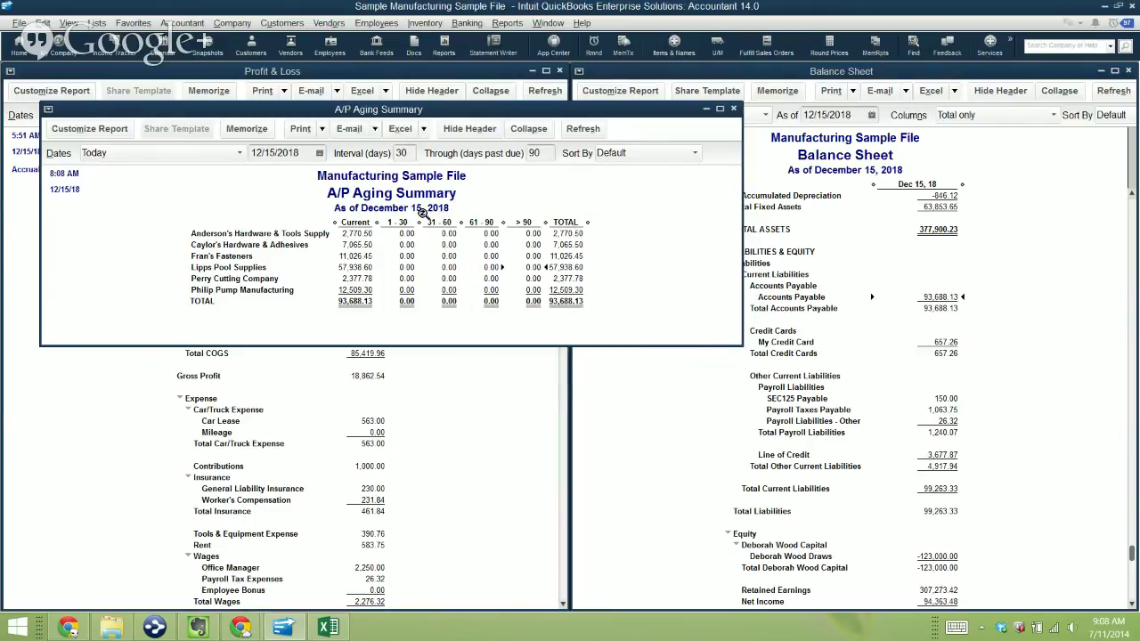